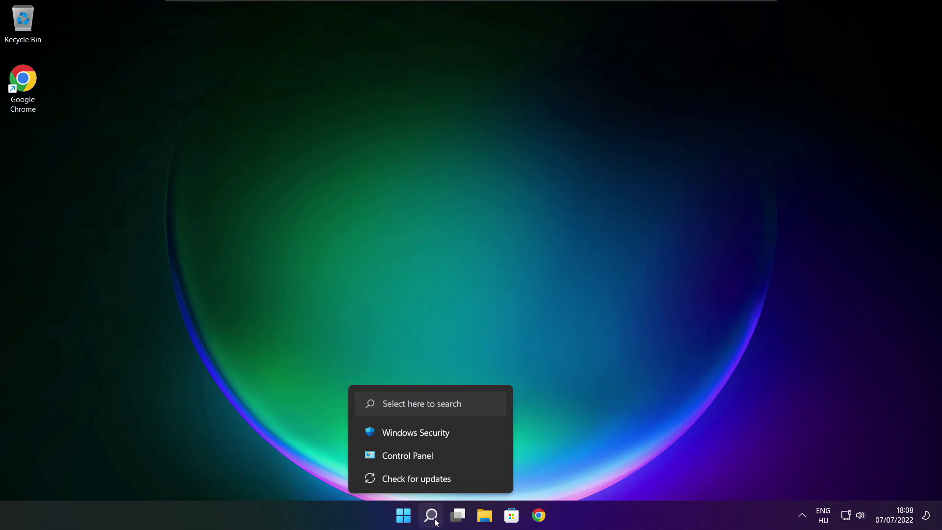
# Step: Launch Device Manager from the Windows search results
pyautogui.click(432, 517)
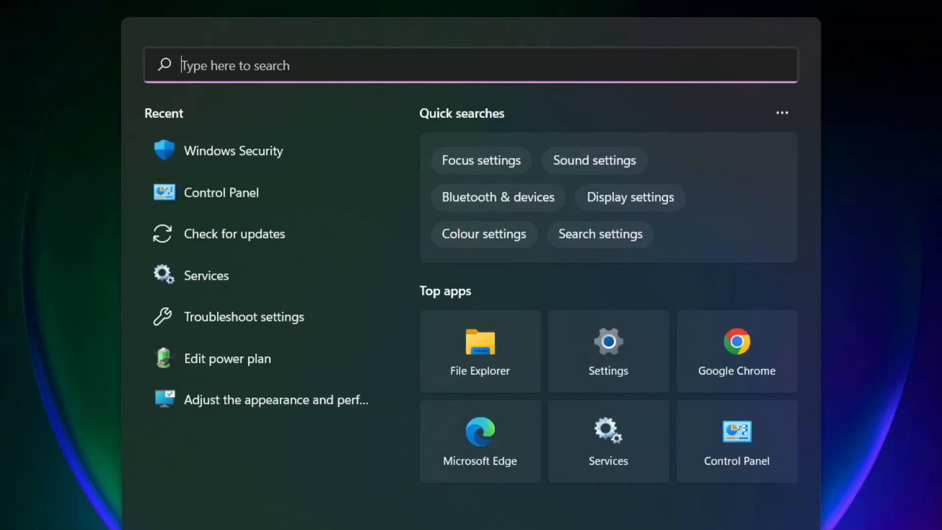
pyautogui.write('devic')
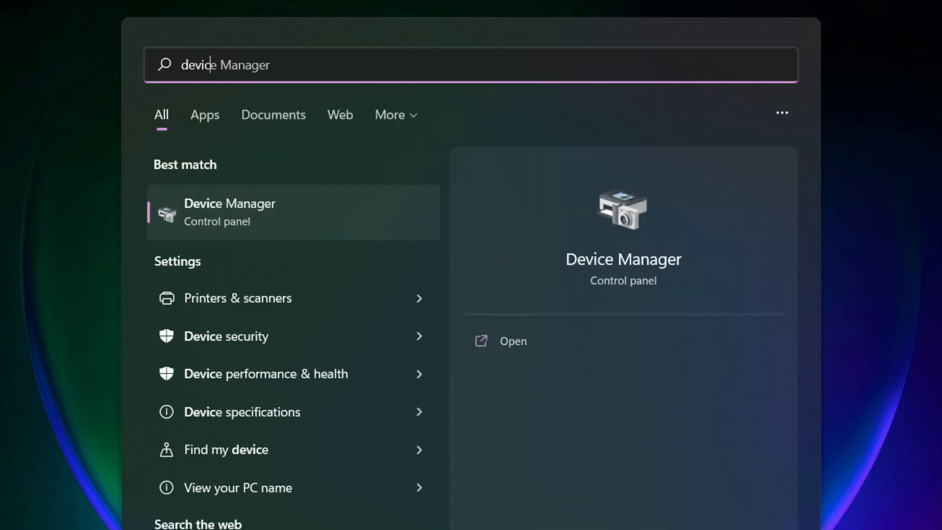
pyautogui.write('e manager')
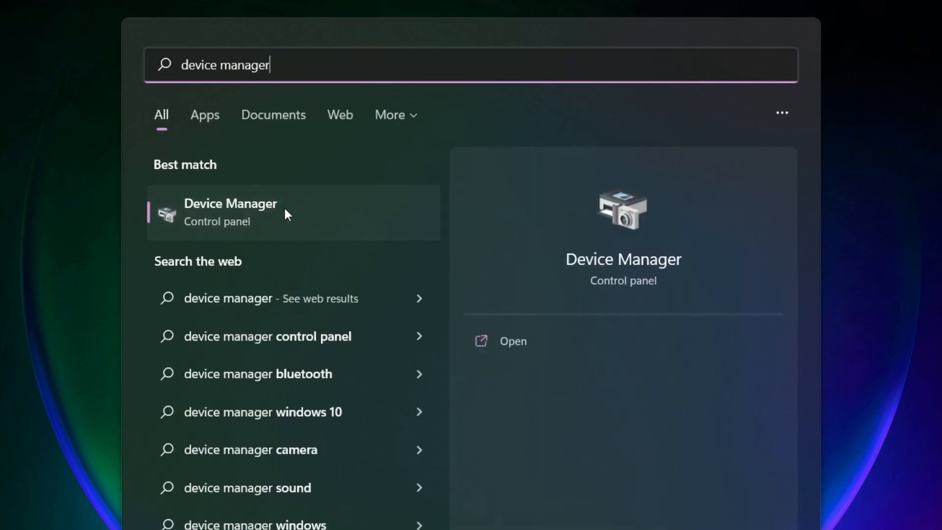
pyautogui.click(346, 215)
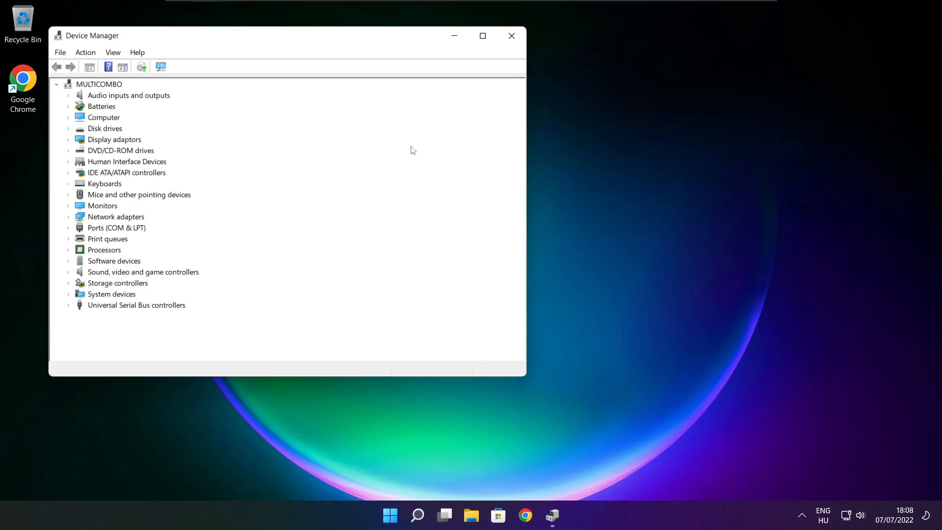
# Step: Search automatically for a newer VMware SVGA 3D driver; the best one is already installed
pyautogui.click(483, 36)
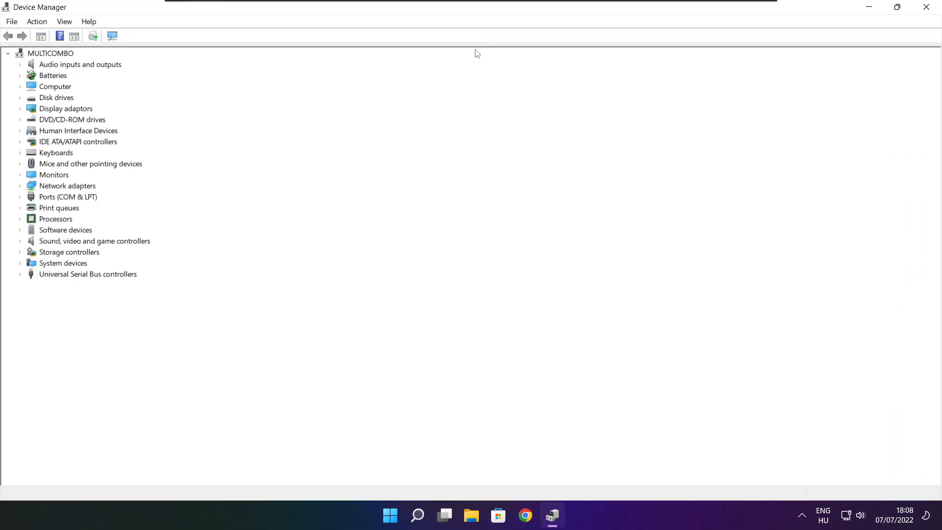
pyautogui.click(52, 111)
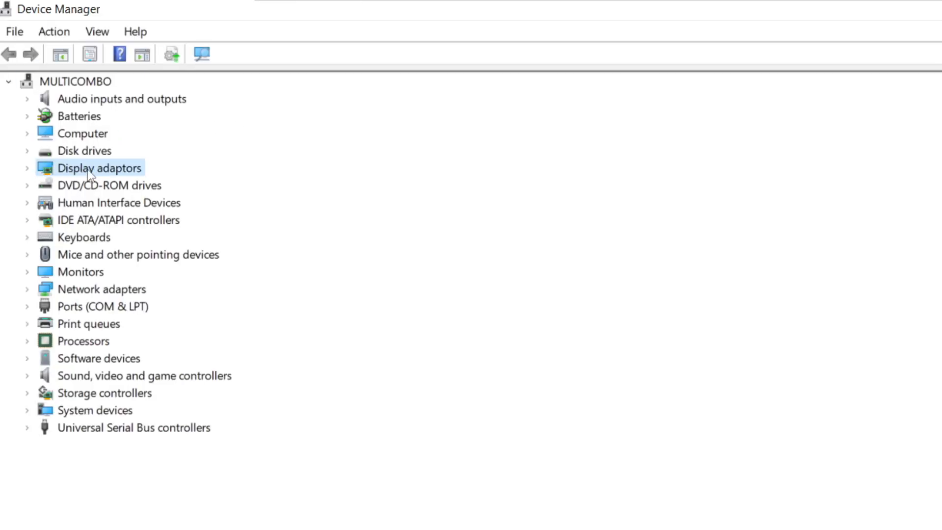
pyautogui.click(27, 169)
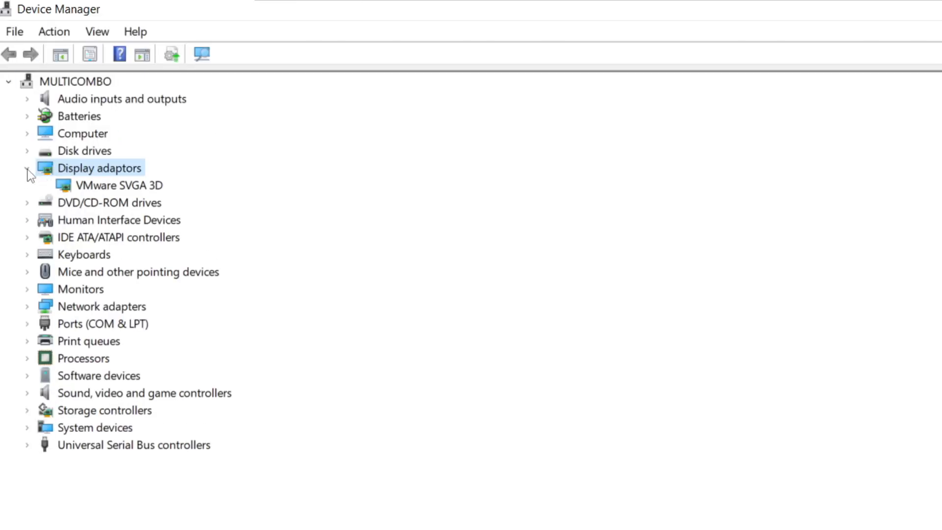
pyautogui.click(155, 187)
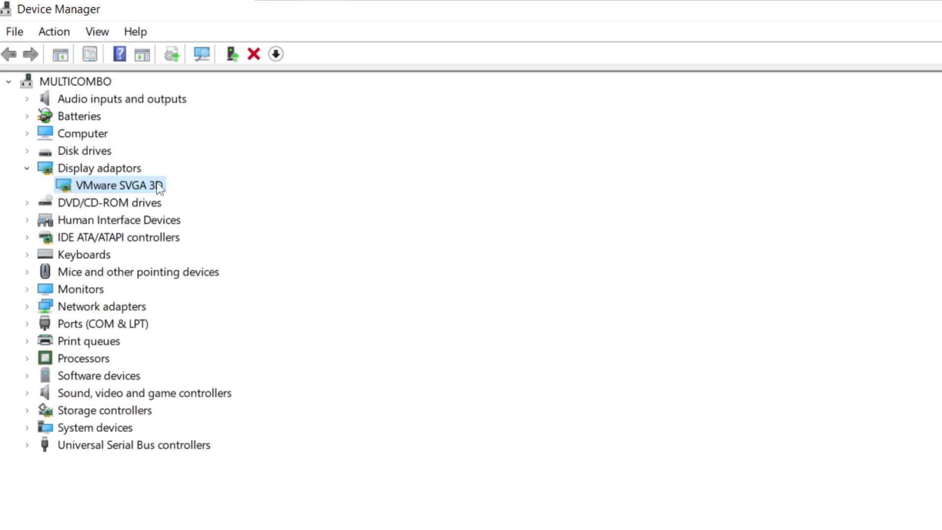
pyautogui.rightClick(102, 188)
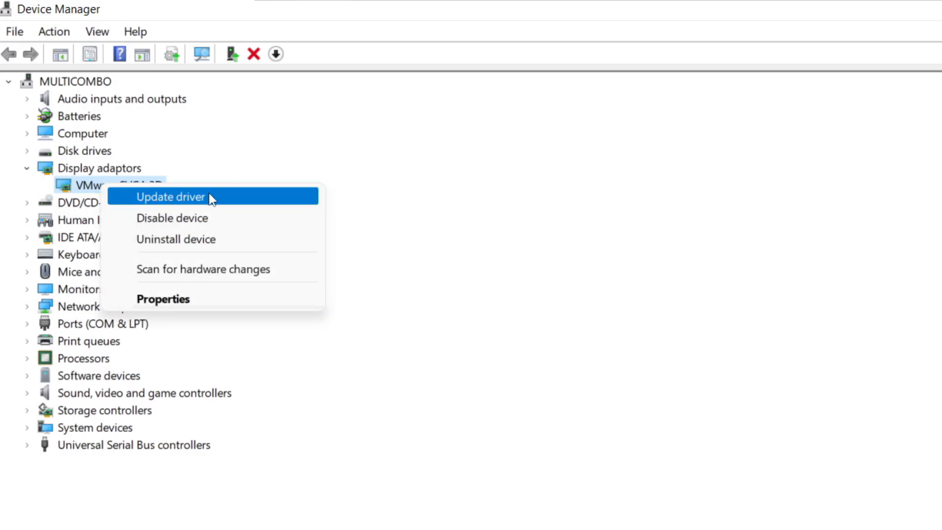
pyautogui.click(171, 196)
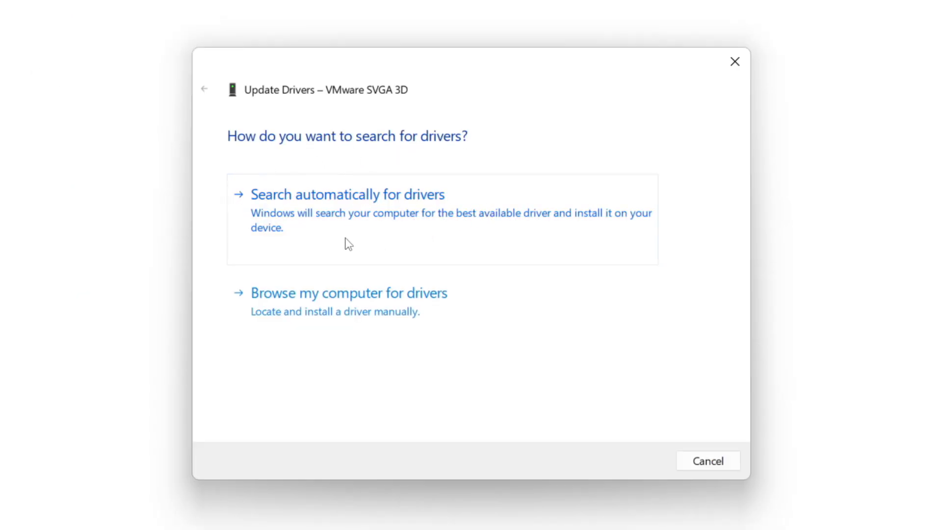
pyautogui.click(413, 223)
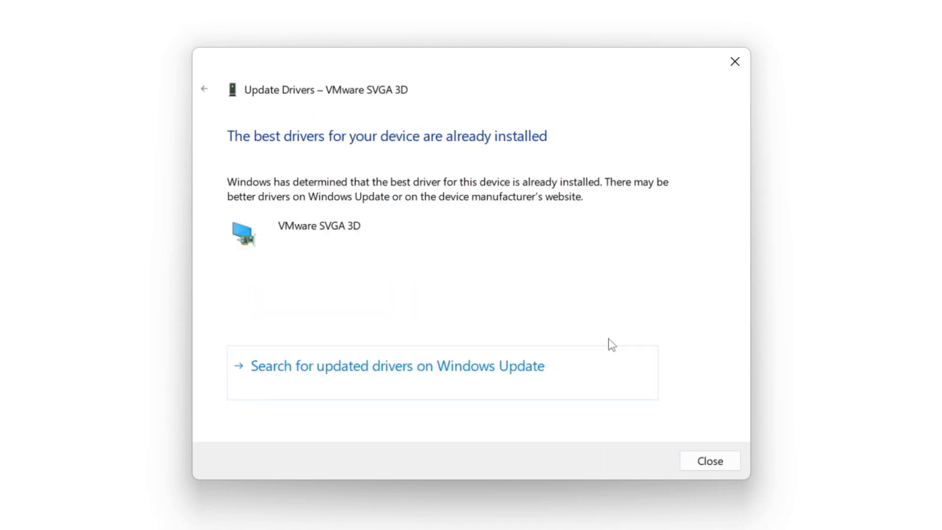
pyautogui.click(708, 465)
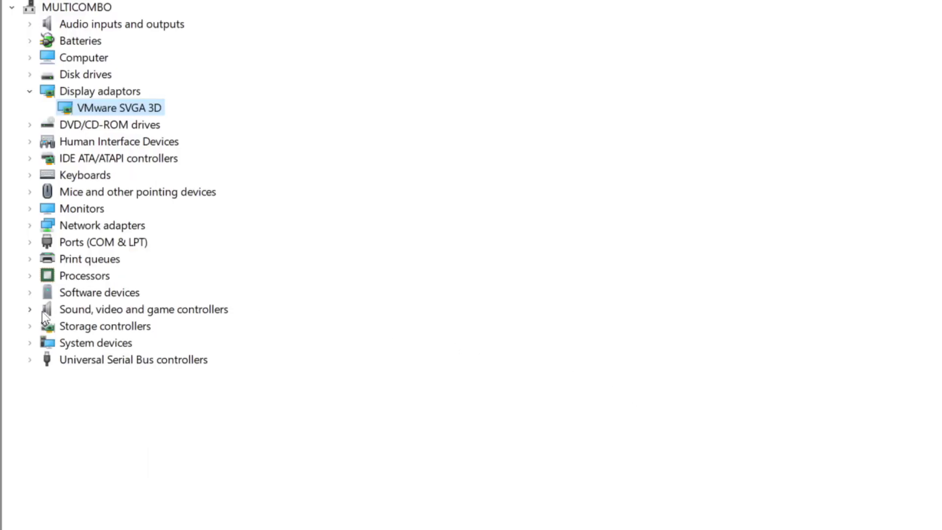
# Step: Search automatically for a newer High Definition Audio Device driver, then close Device Manager
pyautogui.click(37, 310)
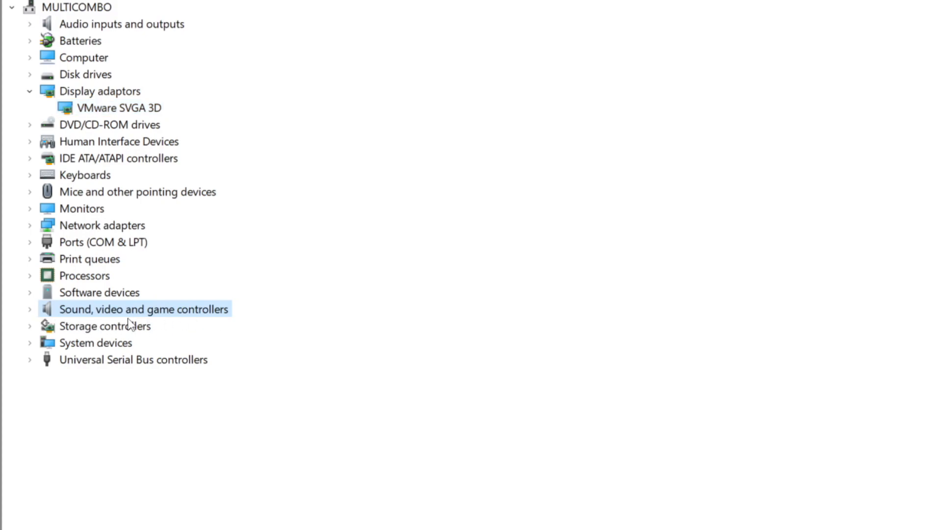
pyautogui.click(31, 310)
pyautogui.click(162, 328)
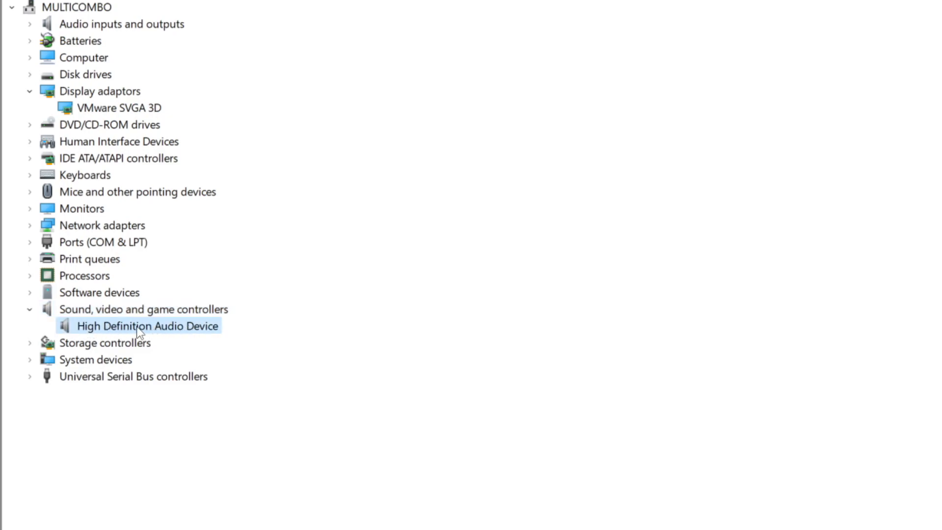
pyautogui.rightClick(139, 334)
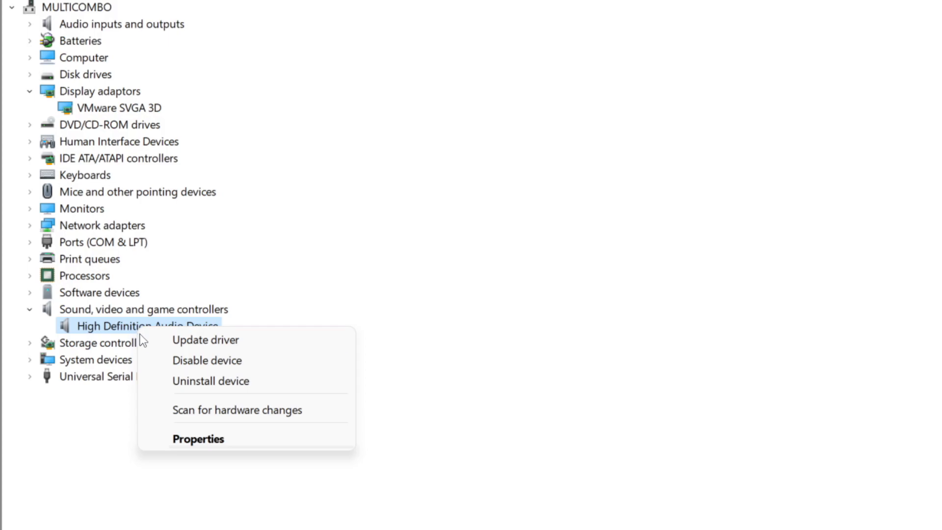
pyautogui.click(278, 344)
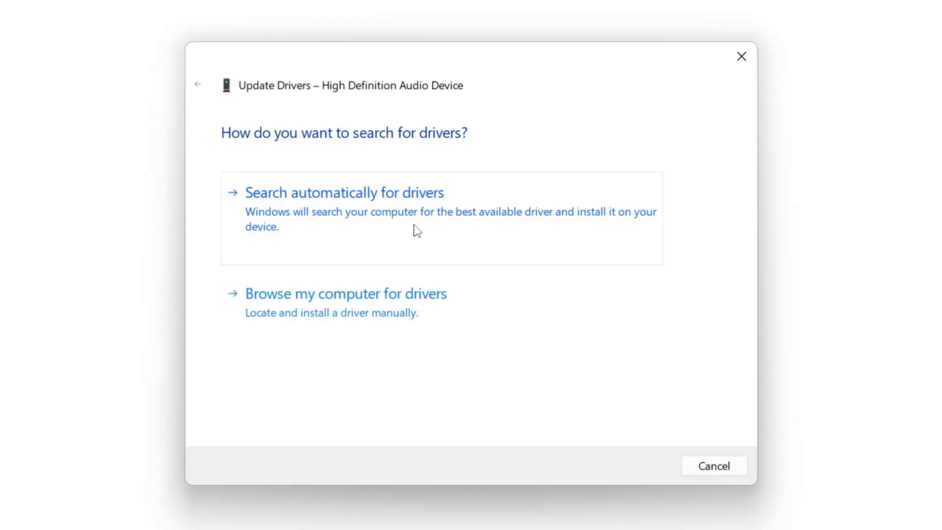
pyautogui.click(374, 212)
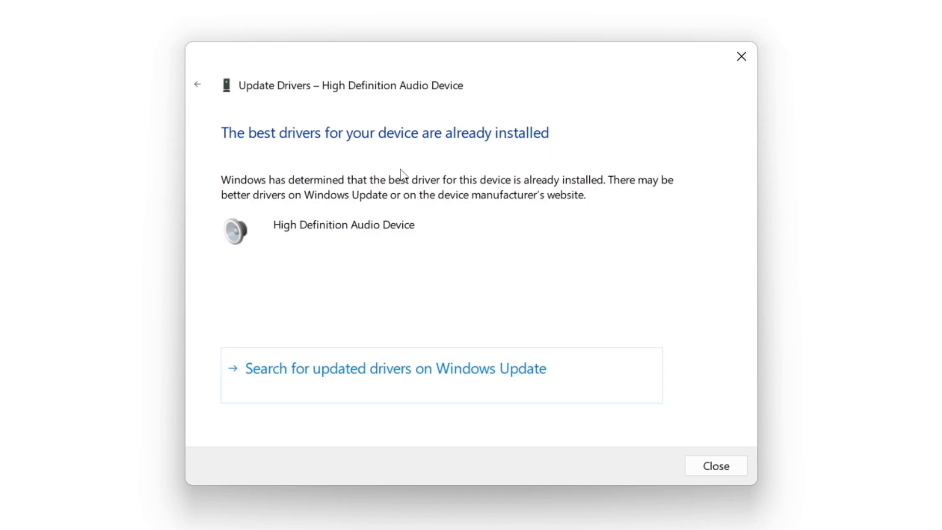
pyautogui.click(718, 466)
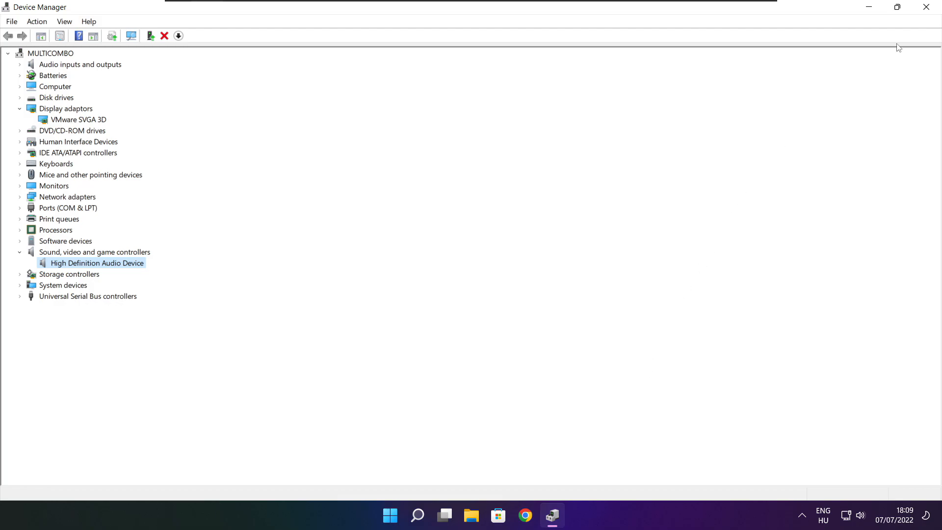
pyautogui.click(928, 8)
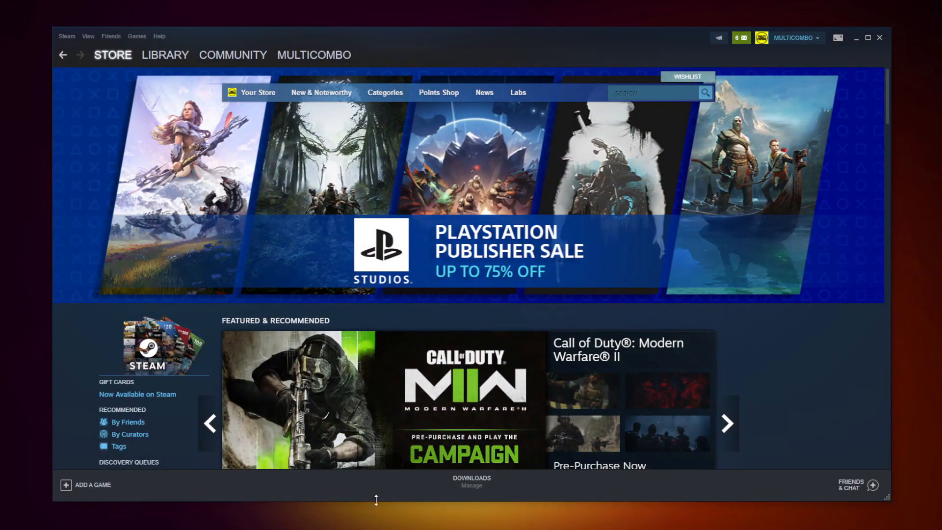
# Step: Open Properties for the favorited game in the Steam library
pyautogui.click(161, 53)
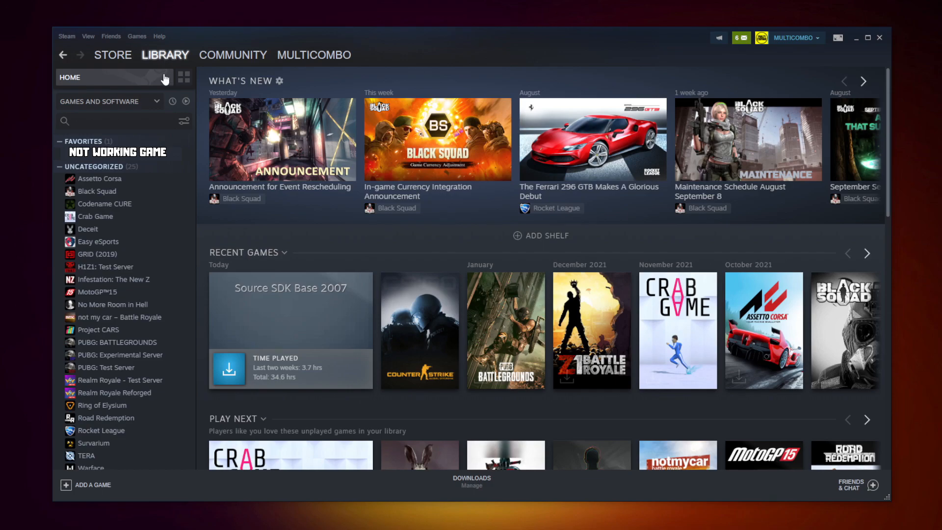
pyautogui.rightClick(180, 159)
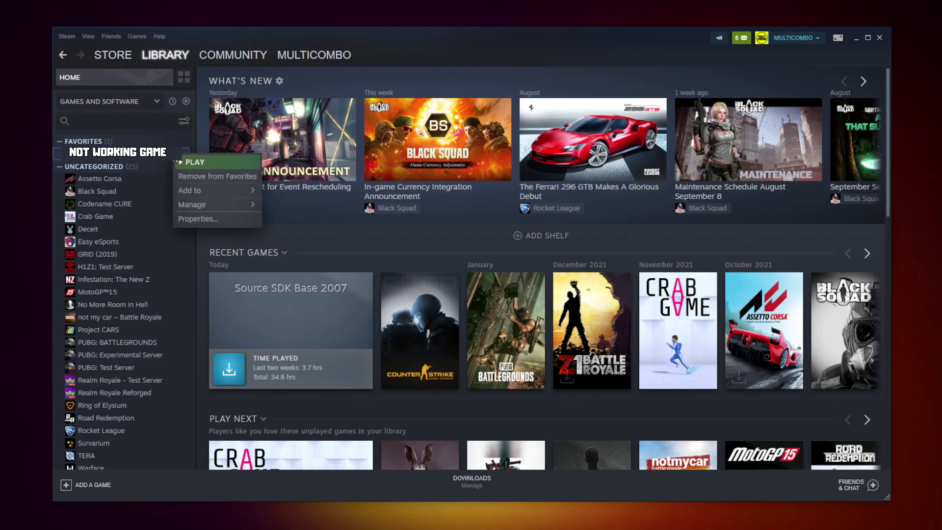
pyautogui.click(211, 219)
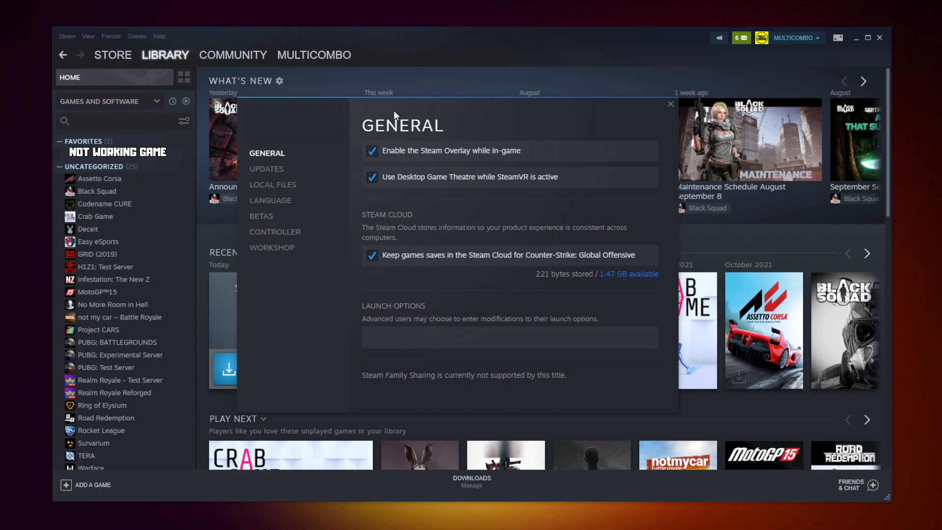
# Step: Verify integrity of the game's files (3367 validated) and browse its install folder
pyautogui.click(274, 185)
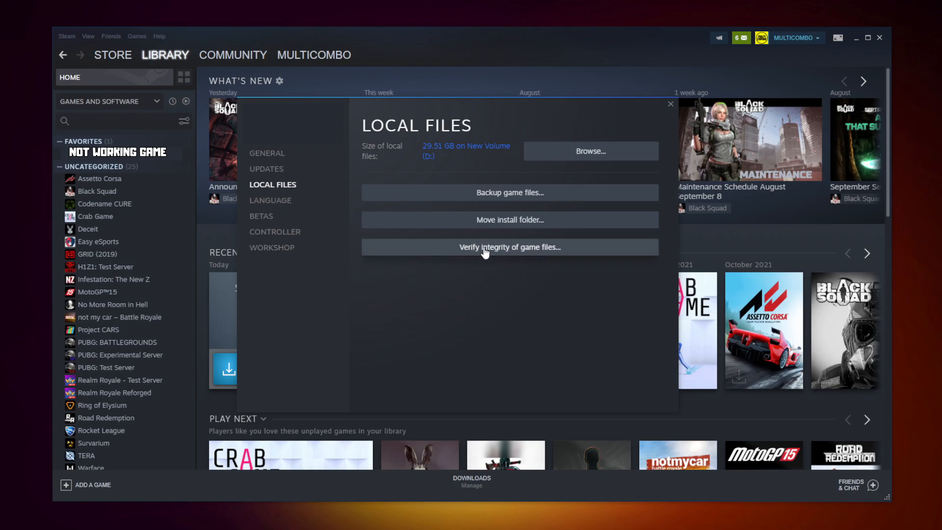
pyautogui.click(512, 252)
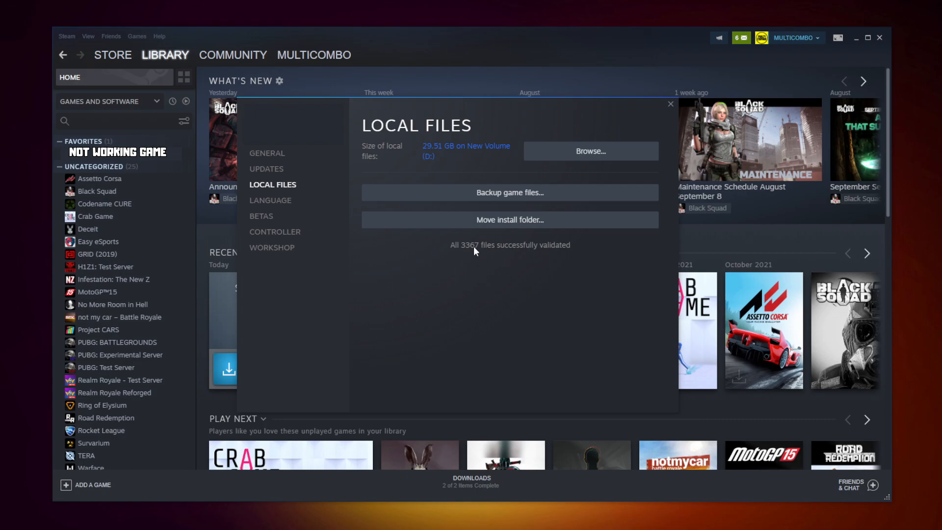
pyautogui.click(564, 161)
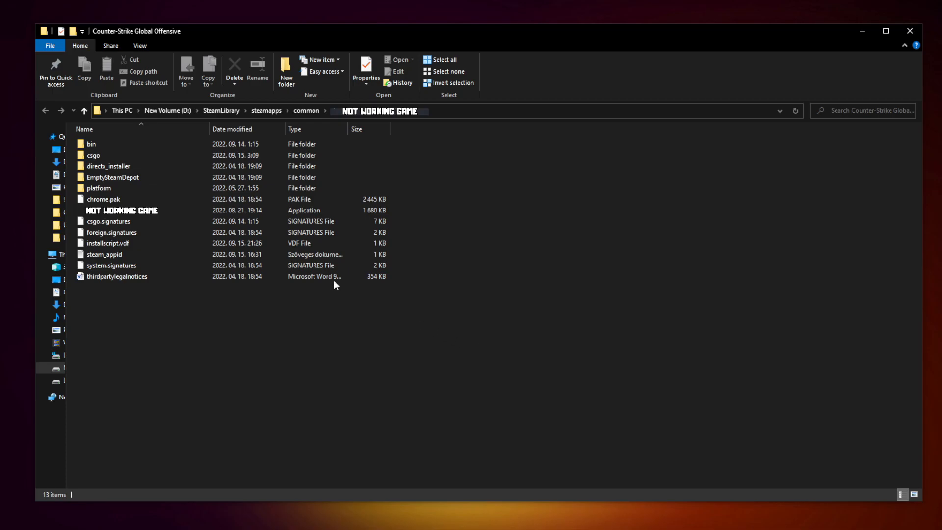
# Step: Bring up the context menu of the game's application file
pyautogui.click(154, 212)
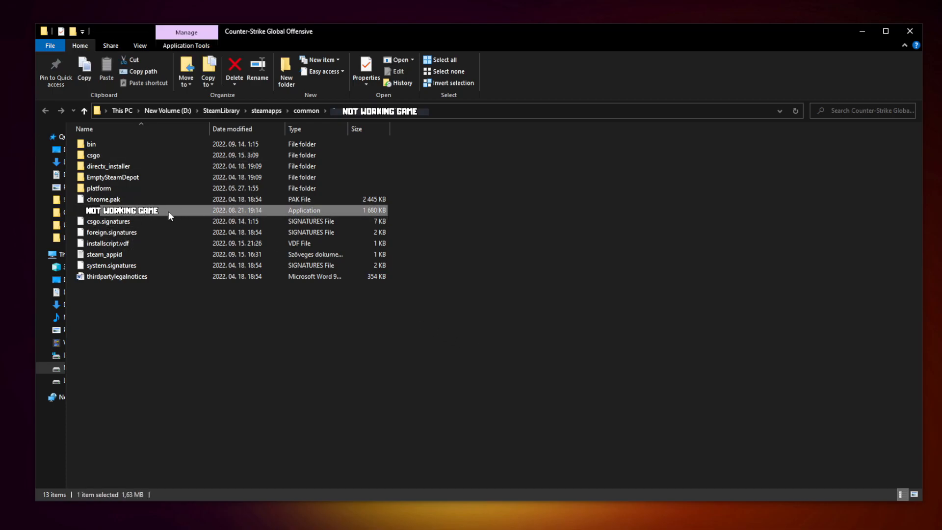
pyautogui.rightClick(189, 213)
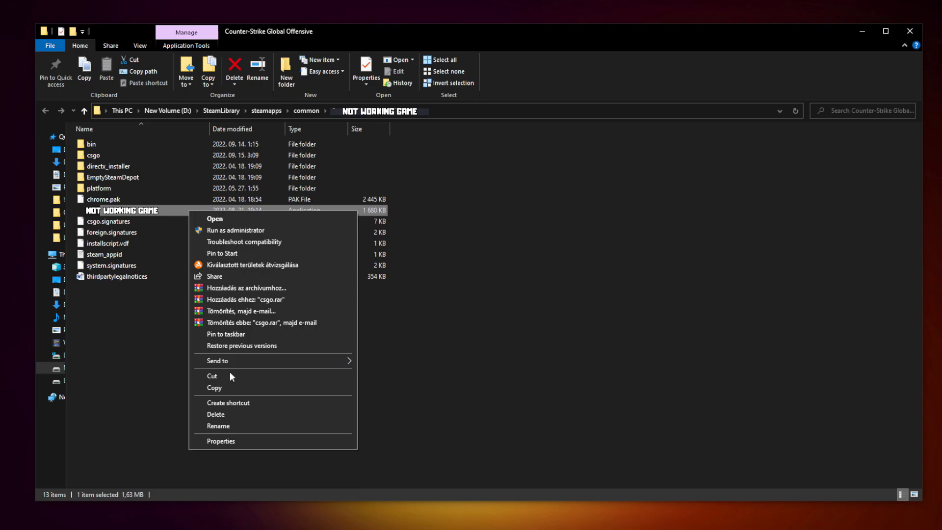
# Step: Enable Windows 8 compatibility mode for the game's executable
pyautogui.click(271, 439)
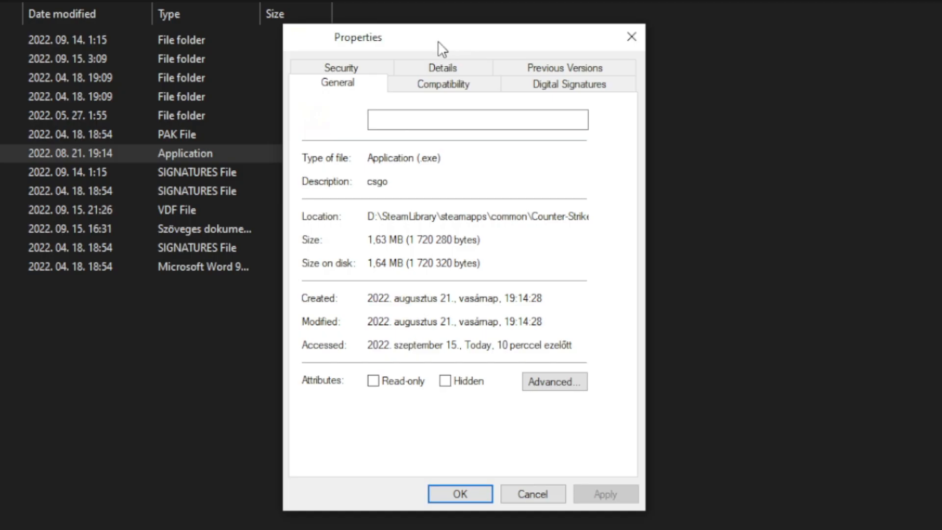
pyautogui.click(455, 96)
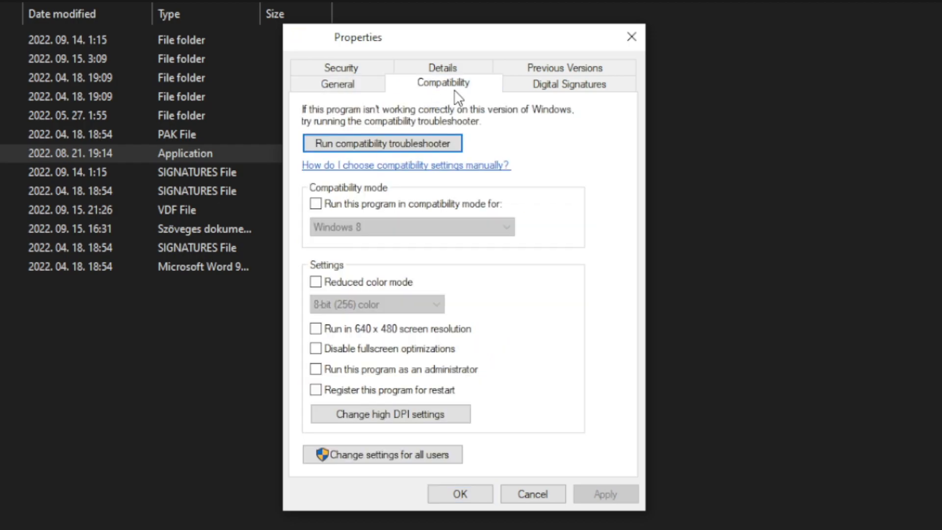
pyautogui.click(325, 206)
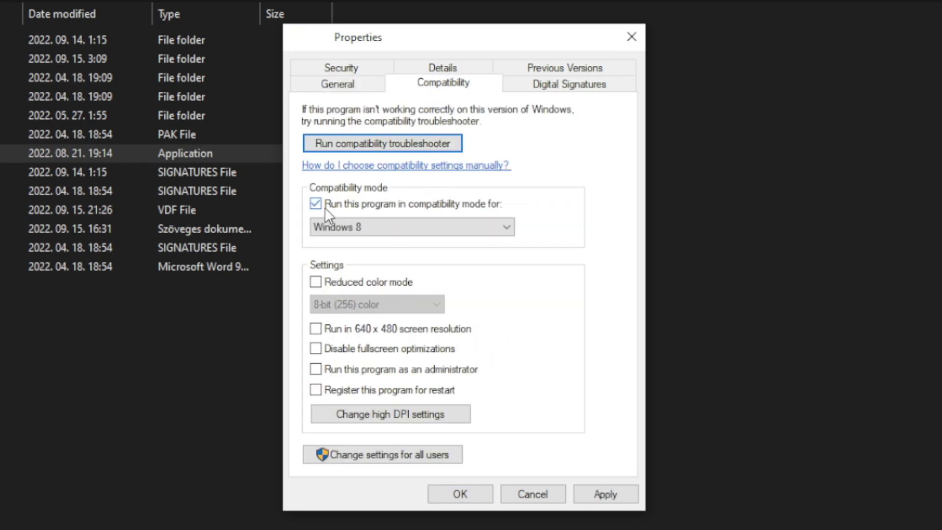
pyautogui.click(365, 227)
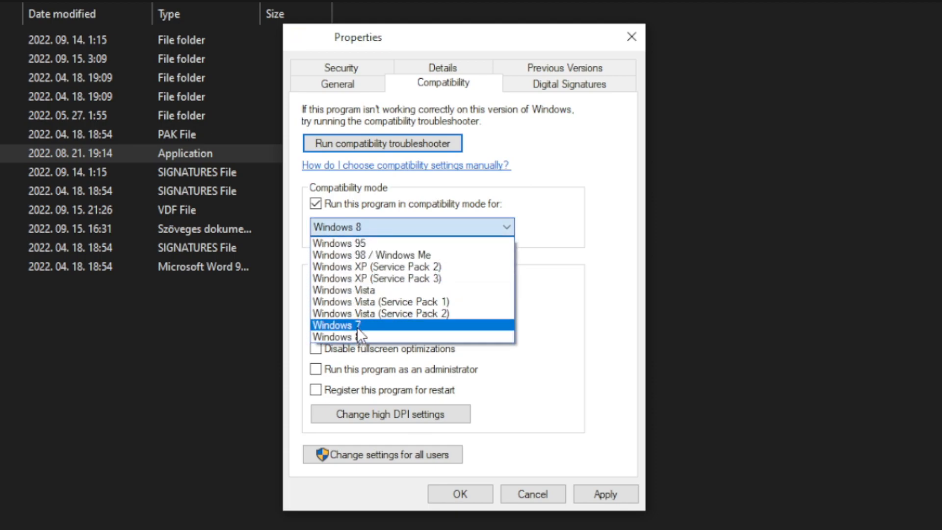
pyautogui.click(366, 336)
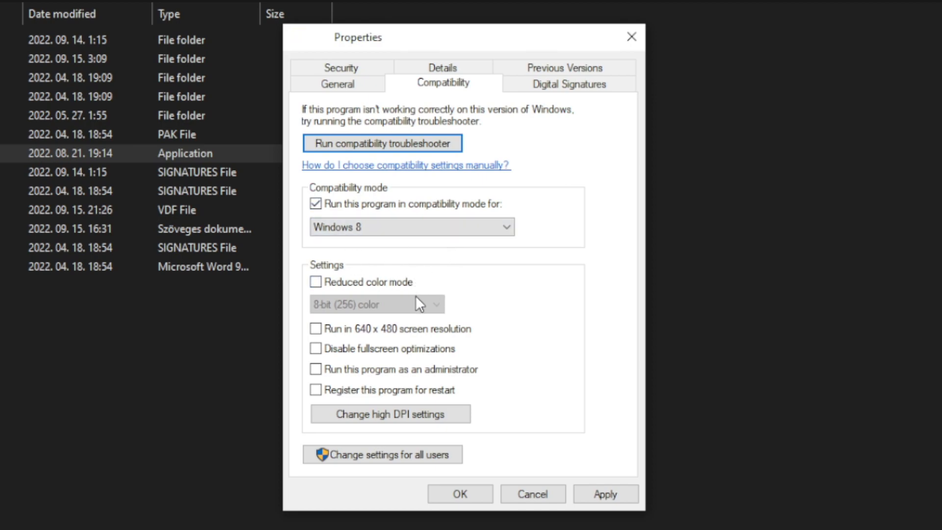
# Step: Disable fullscreen optimizations, run as administrator, and apply the settings
pyautogui.click(381, 354)
pyautogui.click(454, 372)
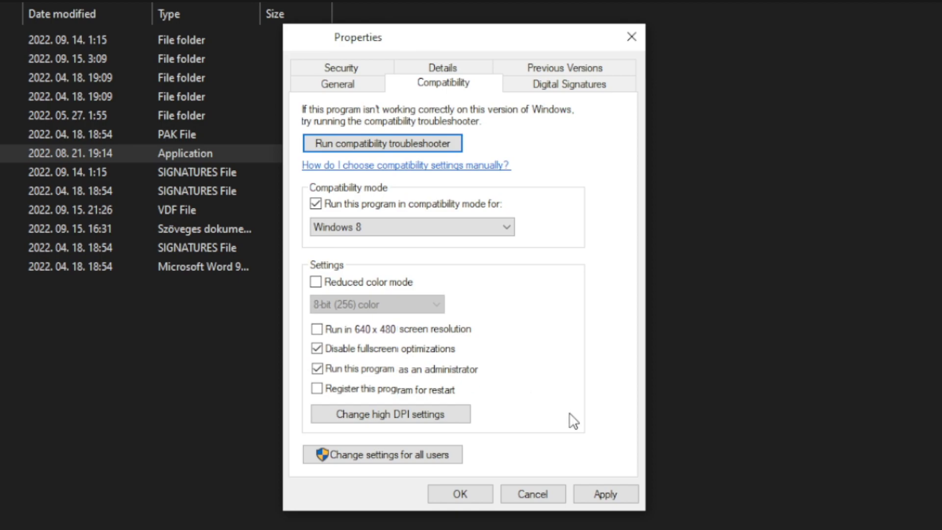
pyautogui.click(612, 496)
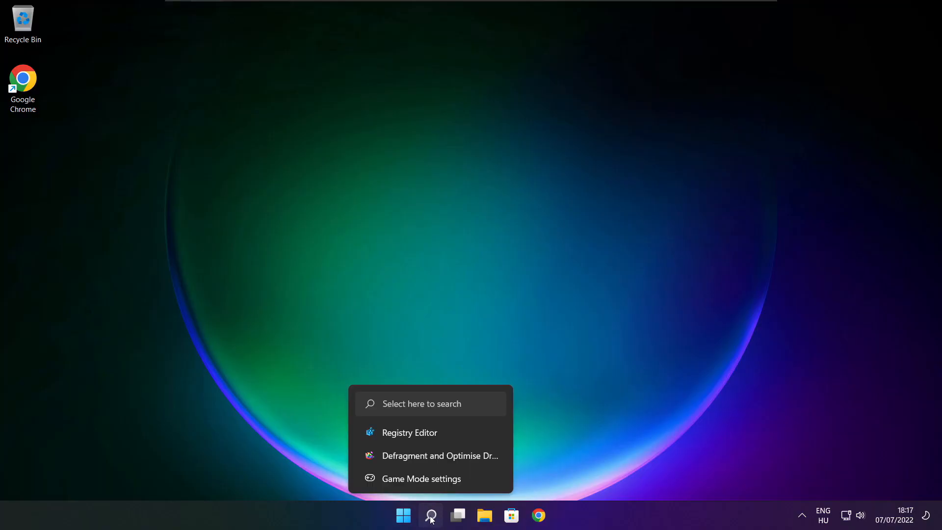
# Step: Check for Windows updates from the 'updates' search, then close Settings
pyautogui.click(432, 515)
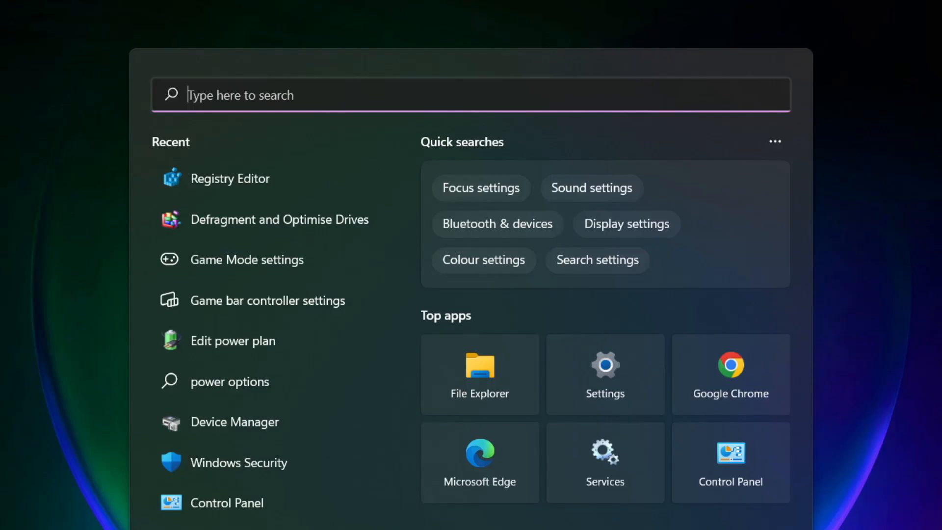
pyautogui.write('updates')
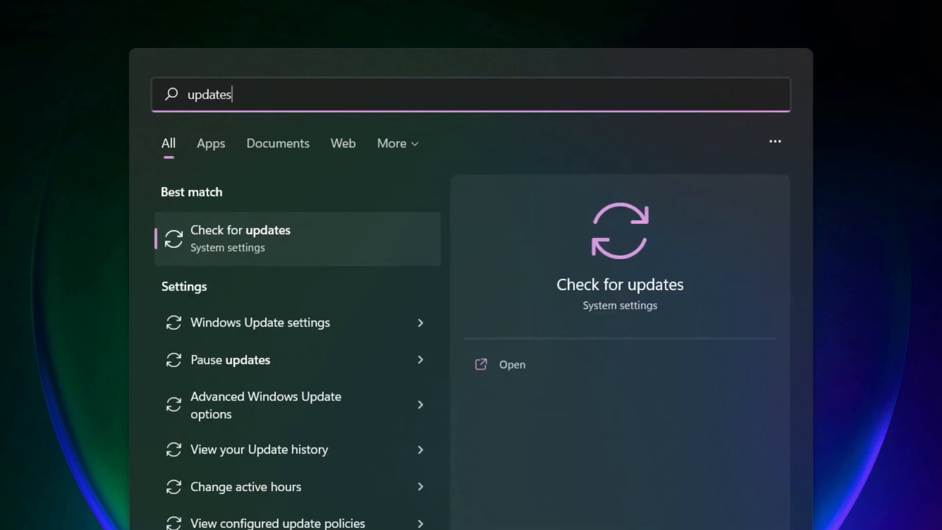
pyautogui.click(287, 248)
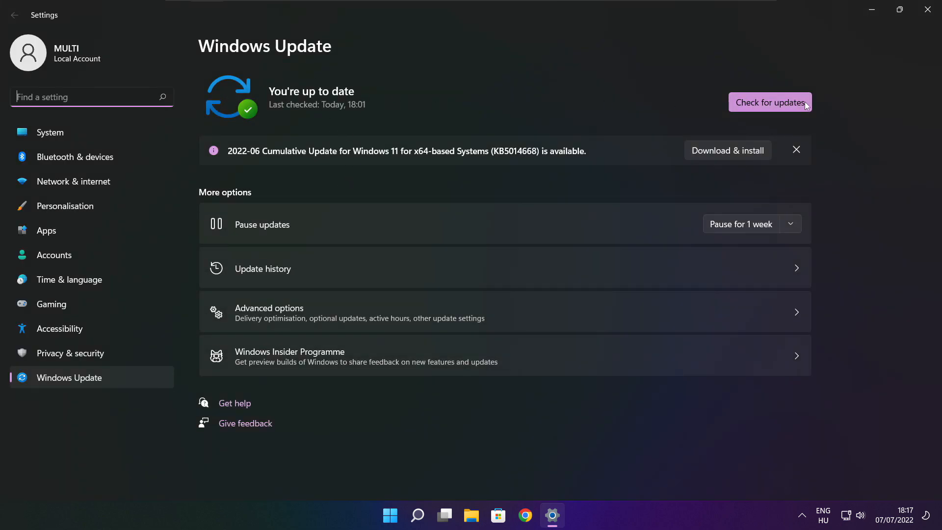
pyautogui.click(770, 103)
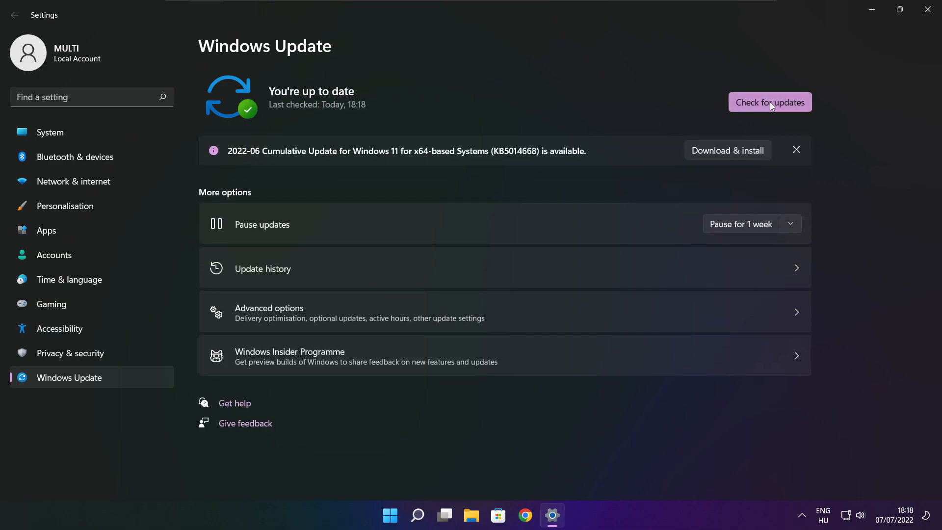
pyautogui.click(927, 15)
pyautogui.moveTo(540, 515)
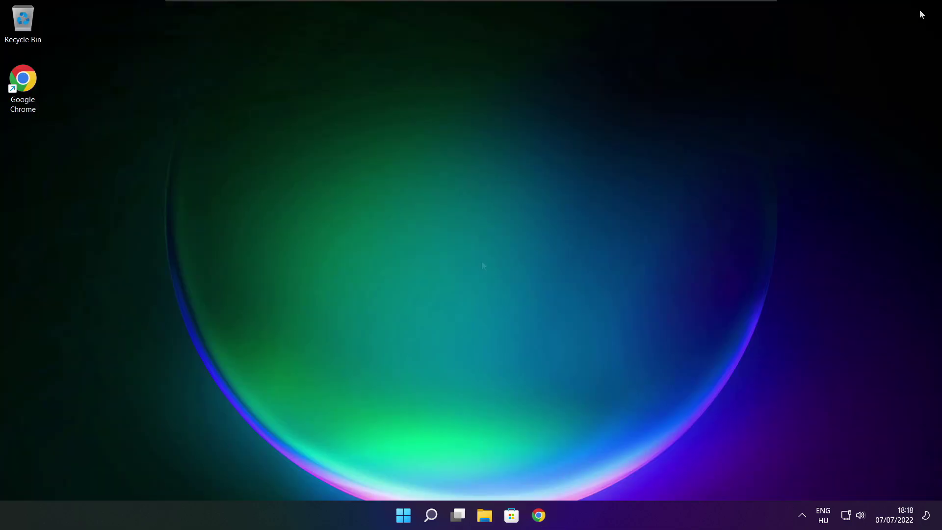
# Step: Download the DirectX End-User Runtime Web Installer from the restored Chrome page
pyautogui.click(540, 518)
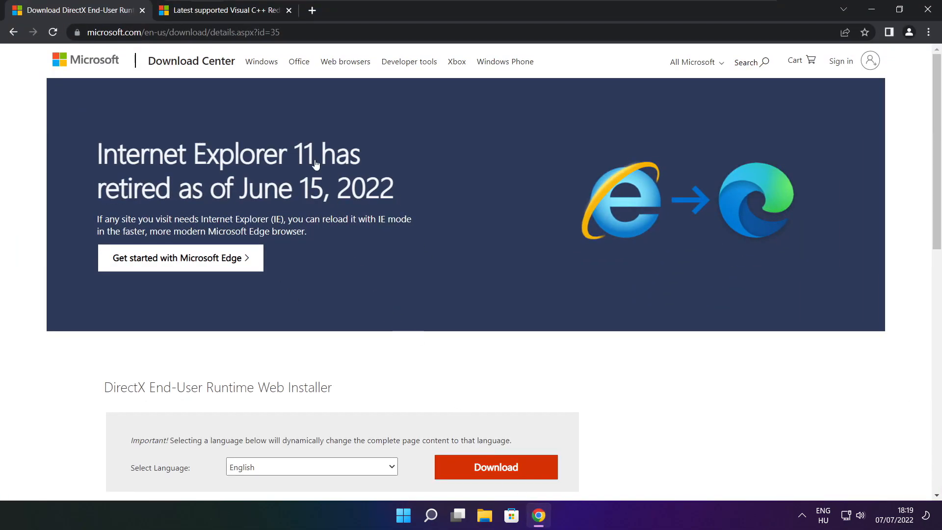
pyautogui.moveTo(295, 32)
pyautogui.mouseDown()
pyautogui.moveTo(87, 32)
pyautogui.moveTo(324, 33)
pyautogui.mouseUp()
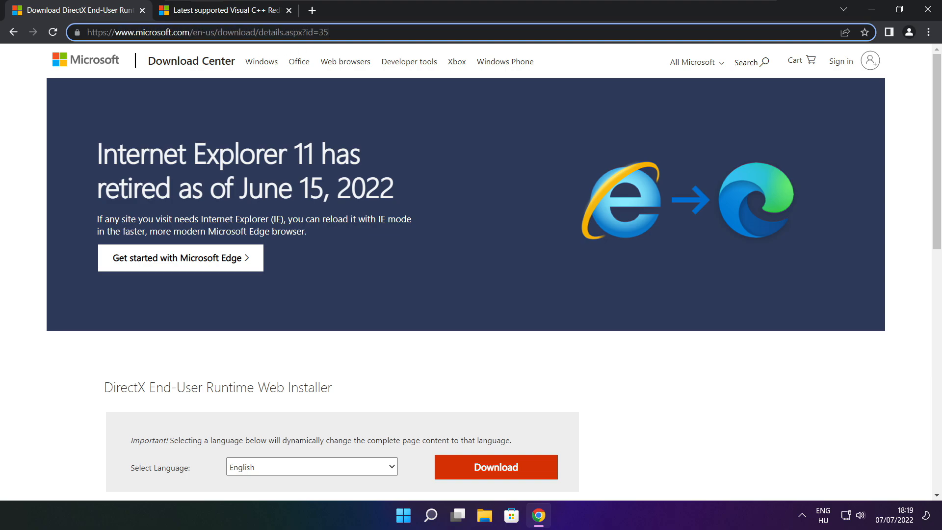
pyautogui.click(339, 355)
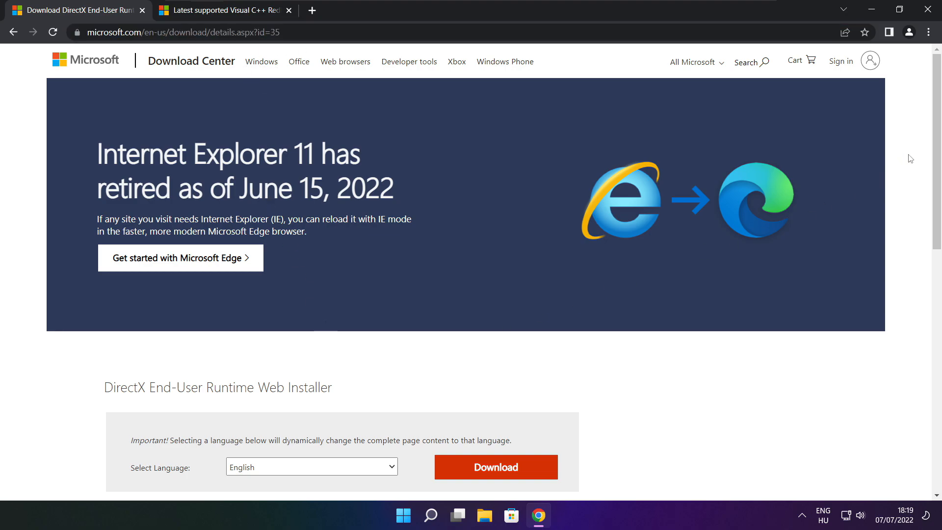
pyautogui.moveTo(937, 155); pyautogui.dragTo(936, 234)
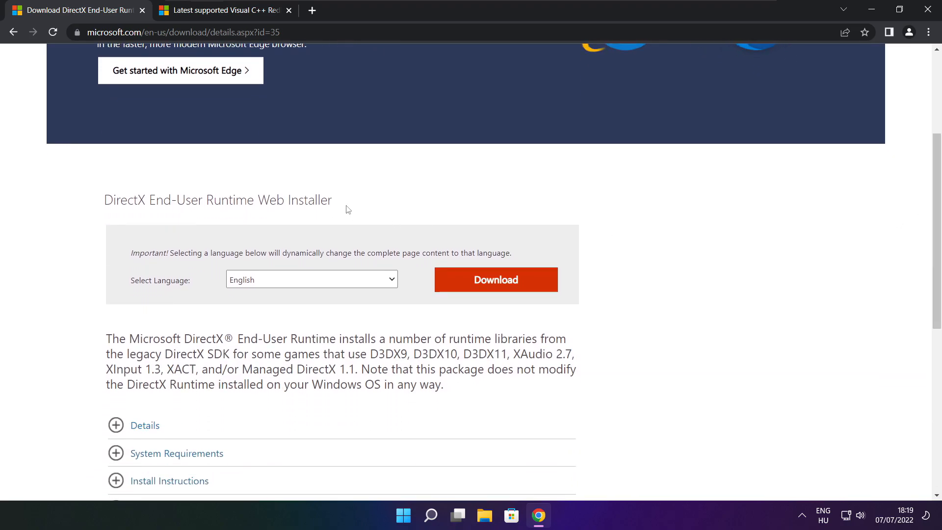
pyautogui.moveTo(348, 209)
pyautogui.mouseDown()
pyautogui.moveTo(144, 201)
pyautogui.moveTo(402, 209)
pyautogui.mouseUp()
pyautogui.click(500, 283)
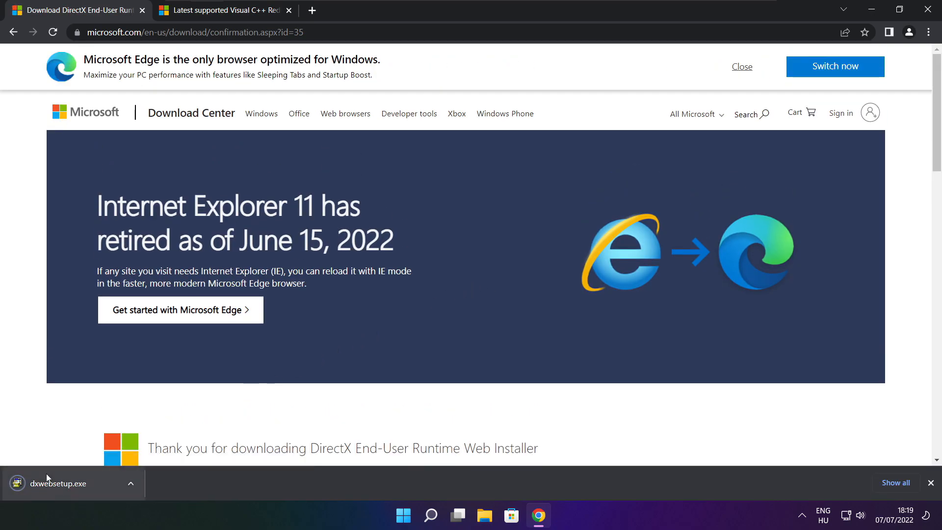
# Step: Run dxwebsetup.exe, accept the license, install the DirectX components and finish
pyautogui.click(88, 484)
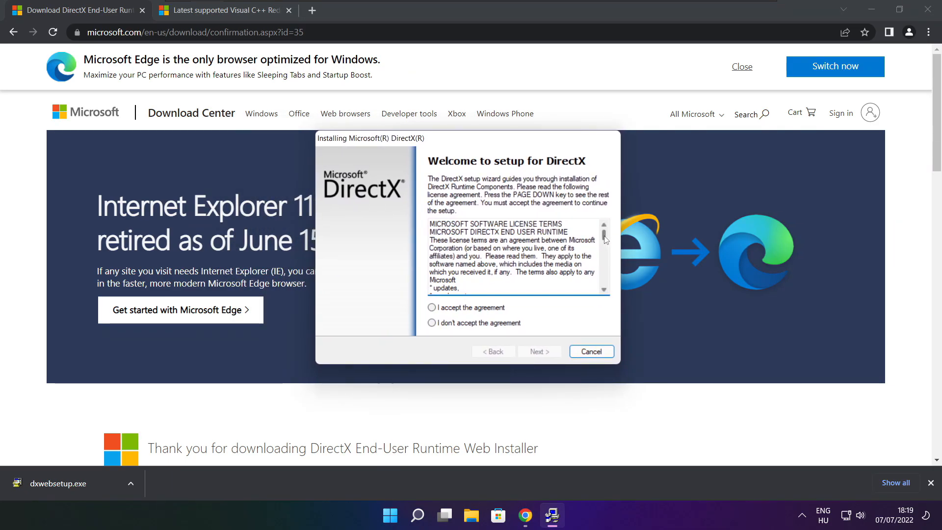
pyautogui.moveTo(604, 235); pyautogui.dragTo(604, 284)
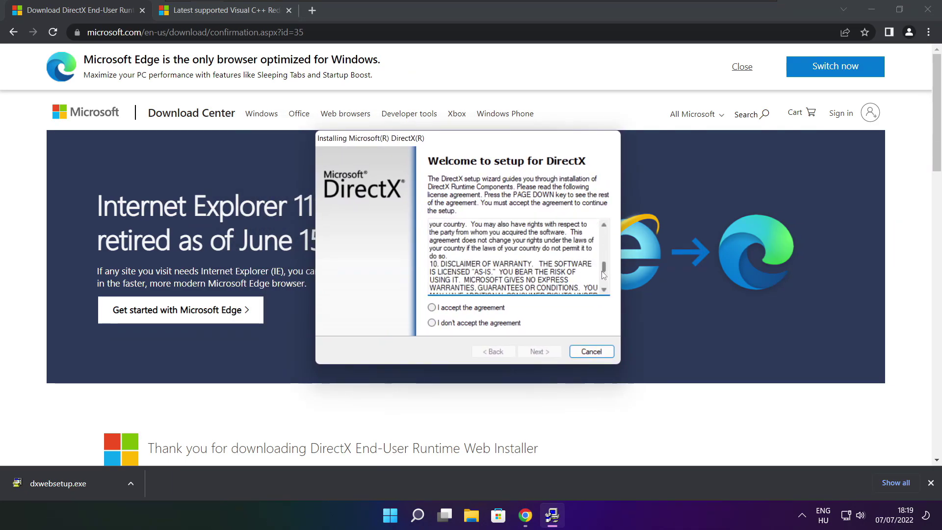
pyautogui.click(449, 310)
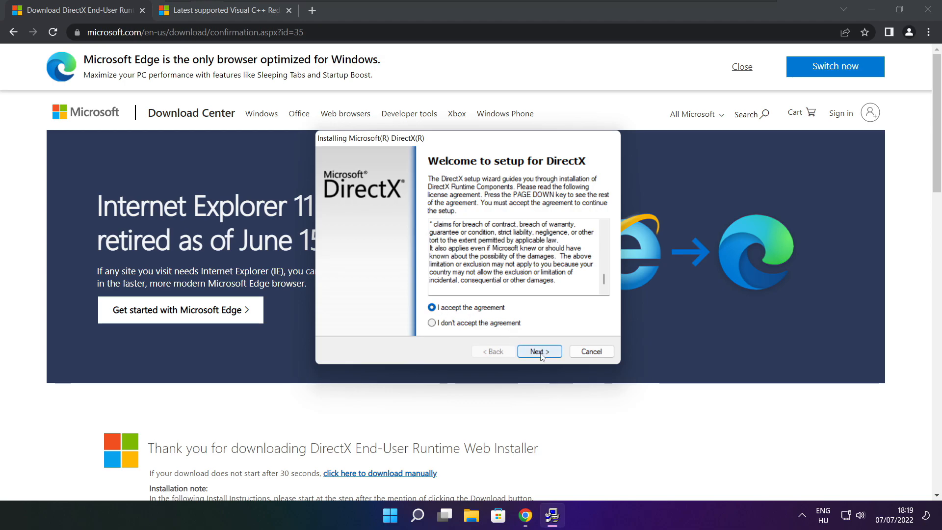
pyautogui.click(543, 352)
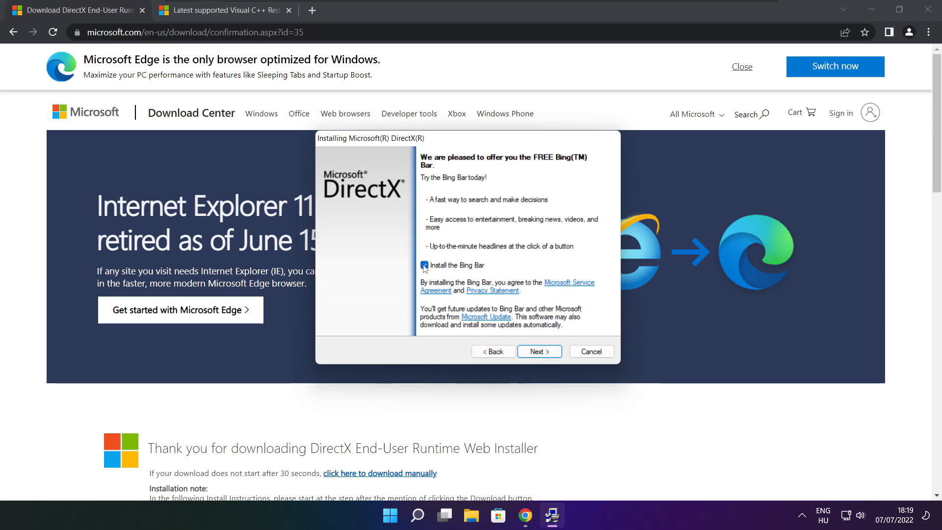
pyautogui.click(548, 353)
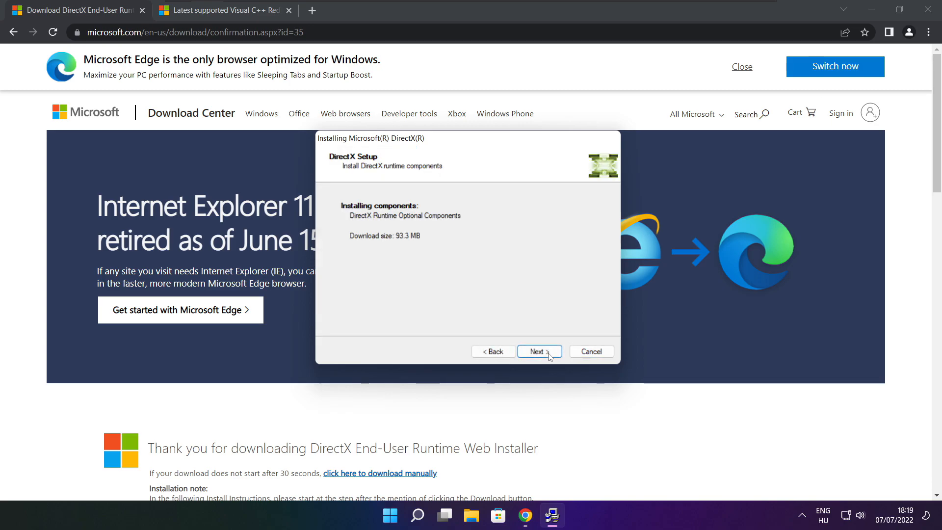
pyautogui.click(538, 353)
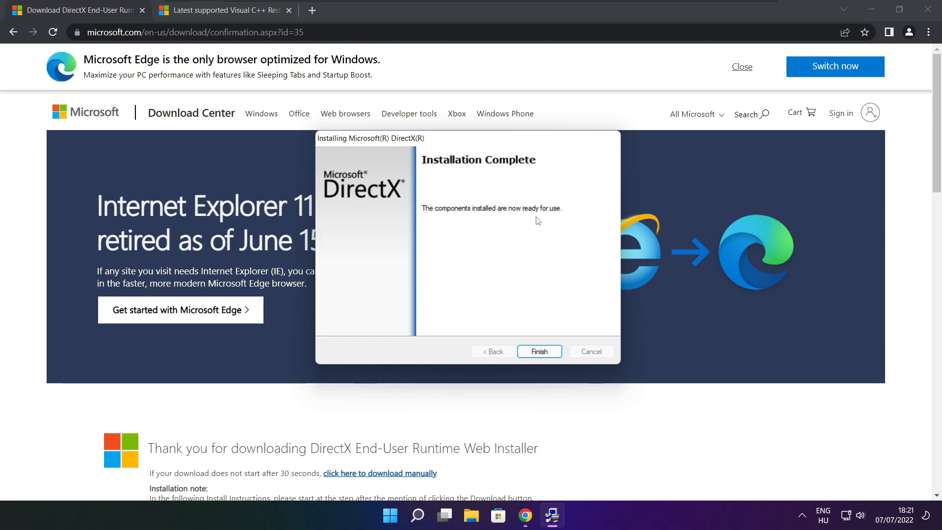
pyautogui.click(541, 353)
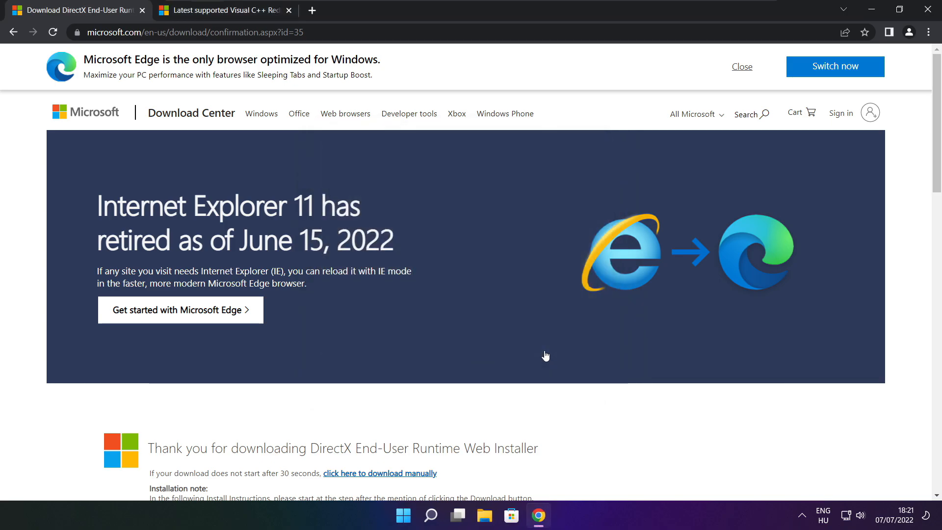
# Step: Close the DirectX tab and locate the Visual C++ Redistributable download links table
pyautogui.click(142, 10)
pyautogui.moveTo(407, 33)
pyautogui.mouseDown()
pyautogui.moveTo(87, 32)
pyautogui.moveTo(406, 33)
pyautogui.mouseUp()
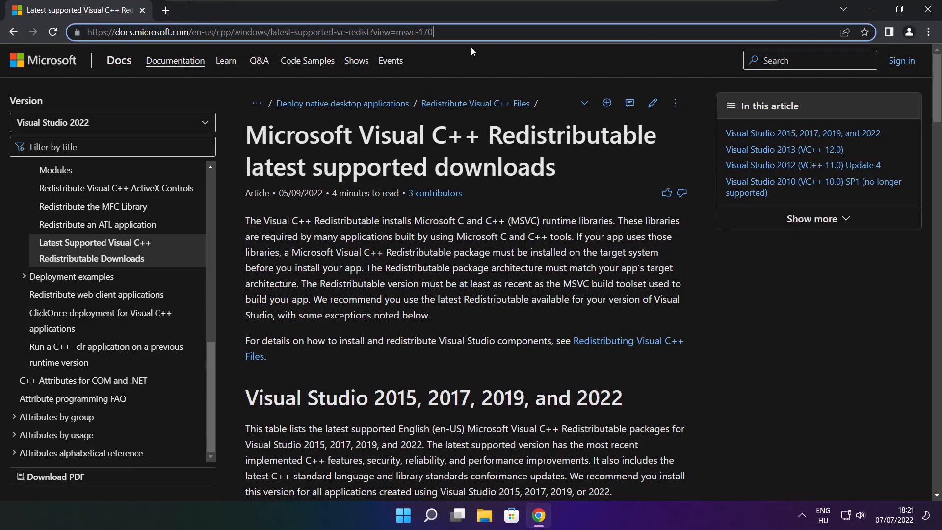
pyautogui.click(467, 60)
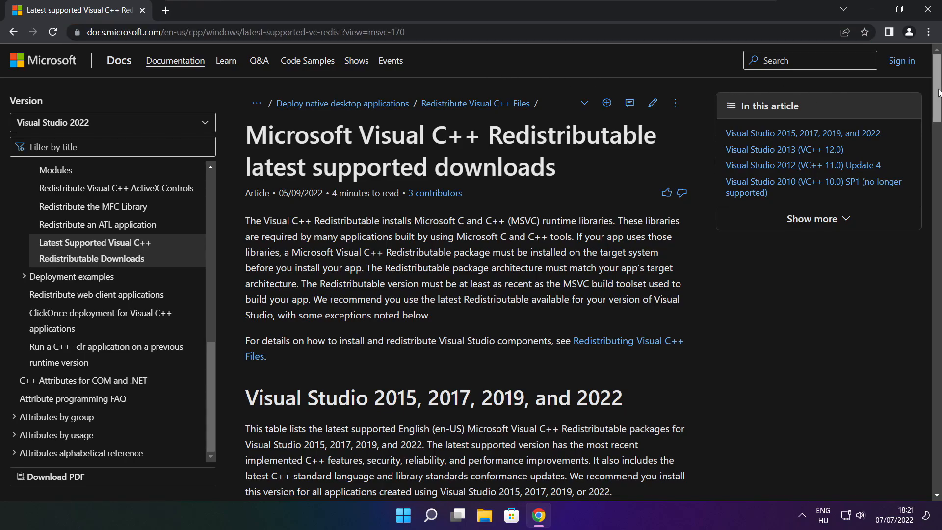
pyautogui.moveTo(933, 92); pyautogui.dragTo(931, 141)
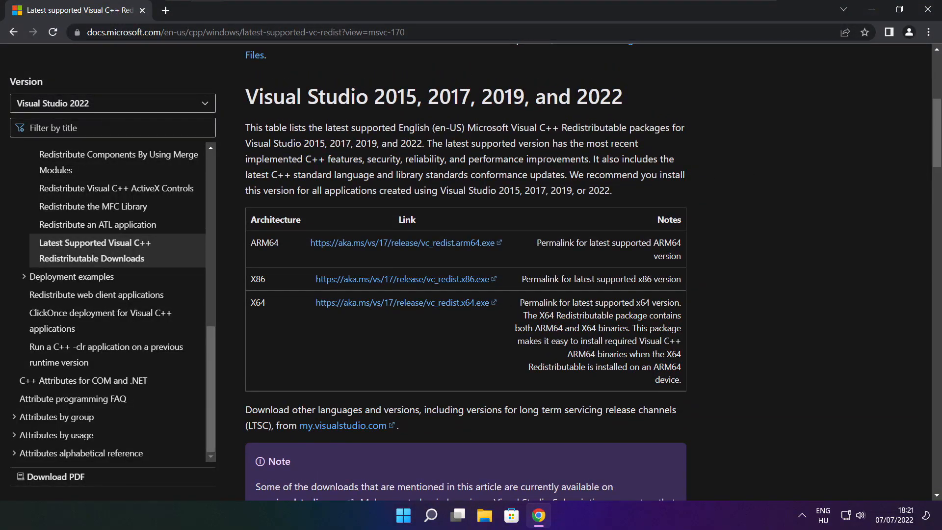
pyautogui.moveTo(250, 243); pyautogui.dragTo(634, 337)
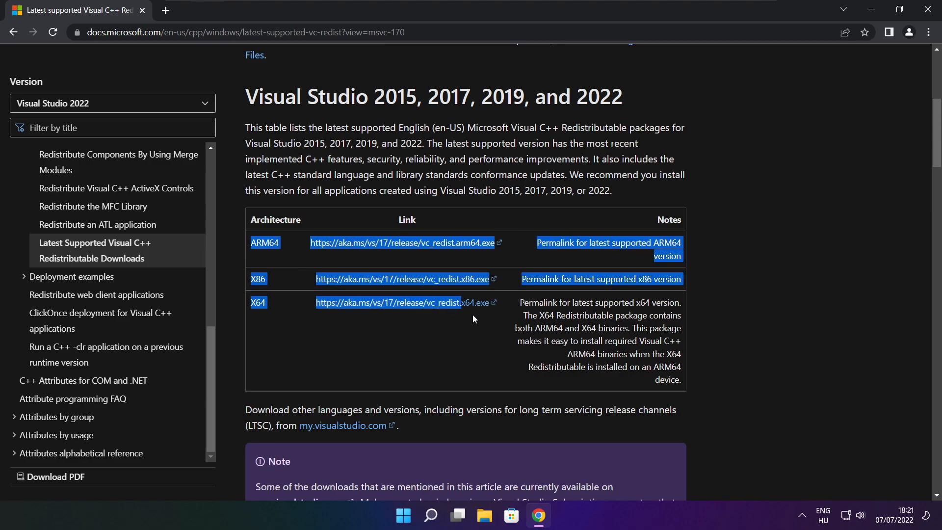
pyautogui.click(633, 337)
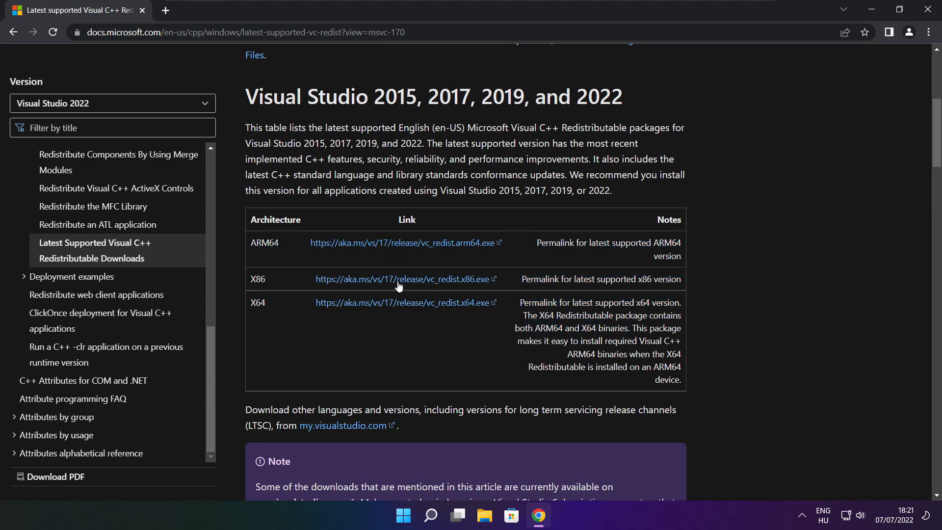
# Step: Download the ARM64, x86 and x64 redistributables and launch VC_redist.arm64.exe
pyautogui.click(391, 245)
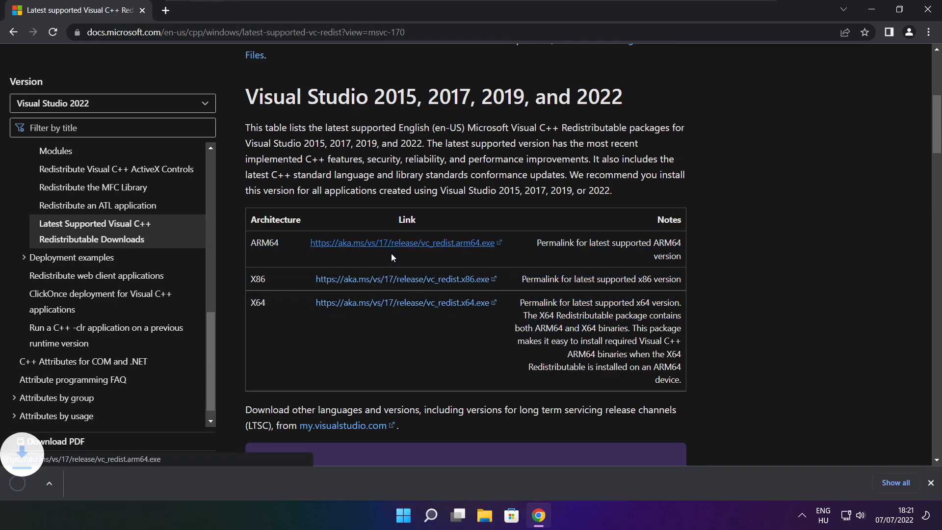
pyautogui.click(389, 281)
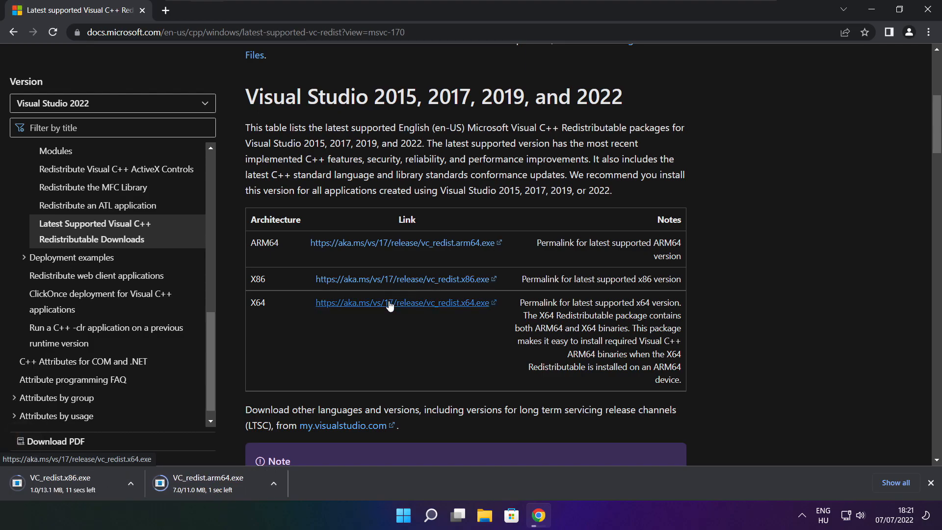
pyautogui.click(387, 303)
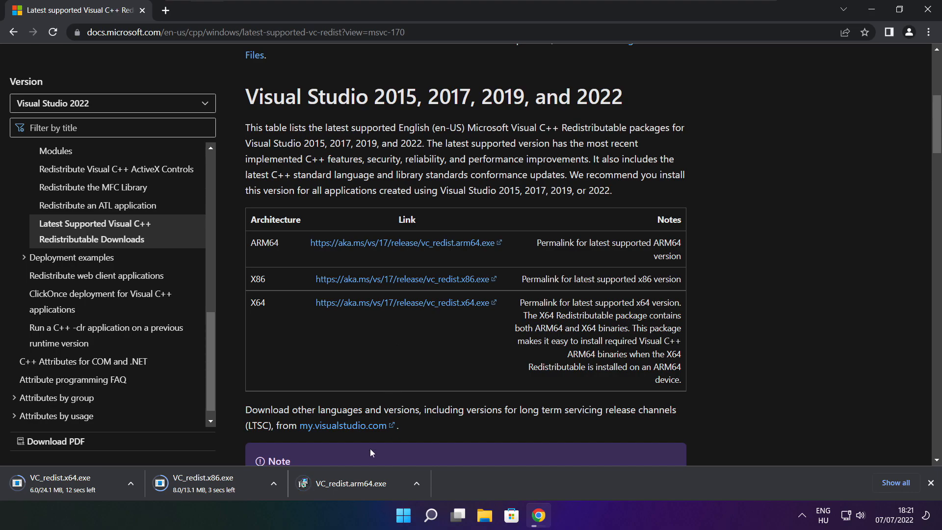
pyautogui.click(359, 486)
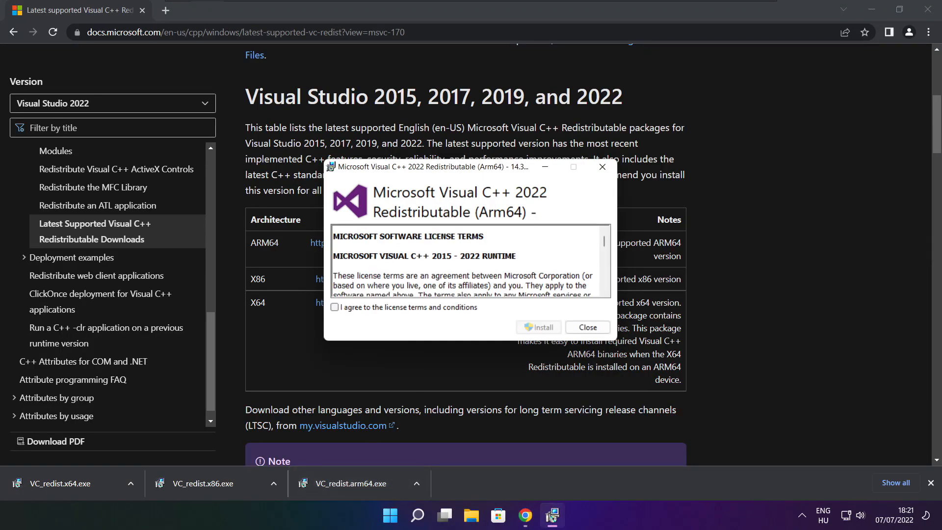
pyautogui.moveTo(604, 242); pyautogui.dragTo(604, 287)
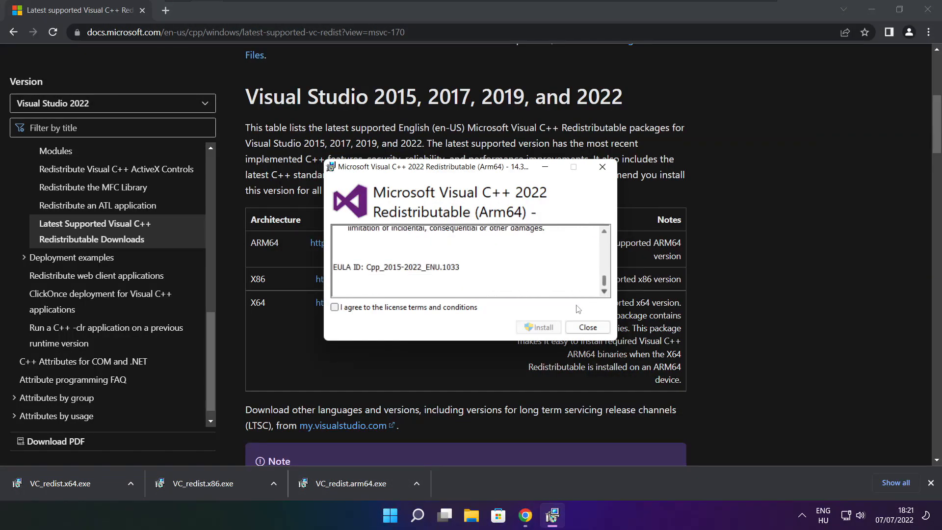
# Step: Accept the ARM64 license, attempt the install and dismiss the Setup Failed message
pyautogui.click(335, 308)
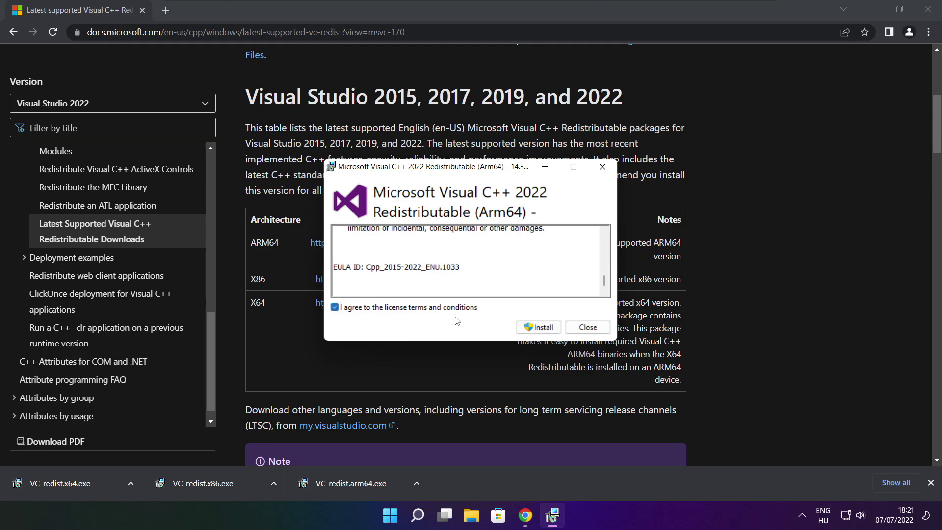
pyautogui.click(535, 329)
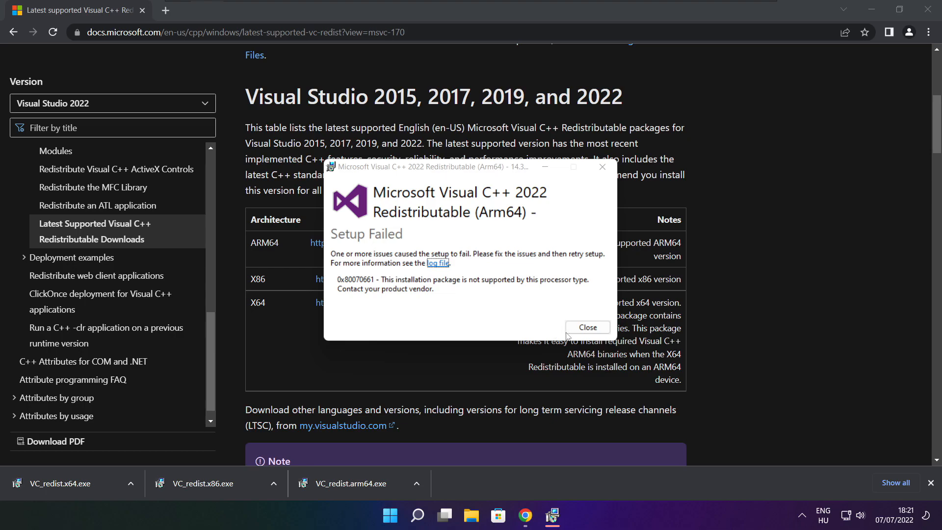
pyautogui.click(570, 331)
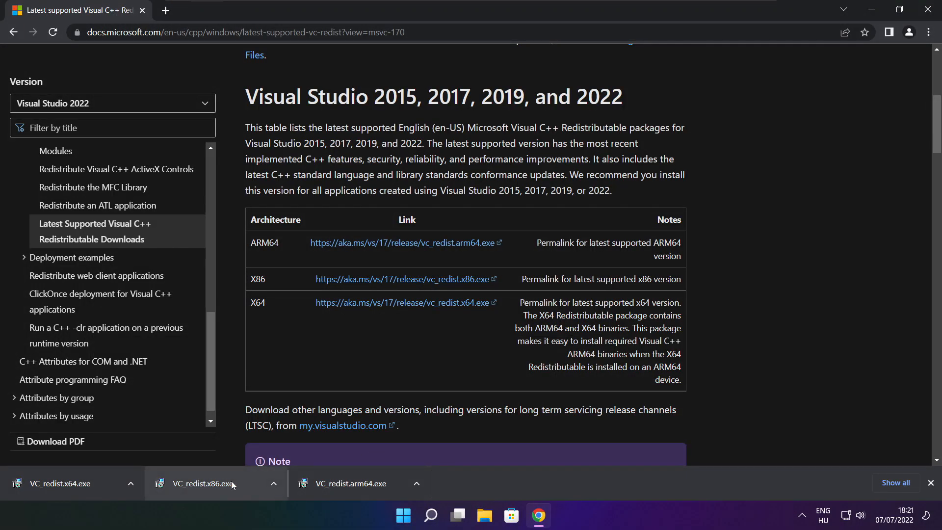
# Step: Run VC_redist.x86.exe, accept the license, install it and close the finished setup
pyautogui.click(222, 484)
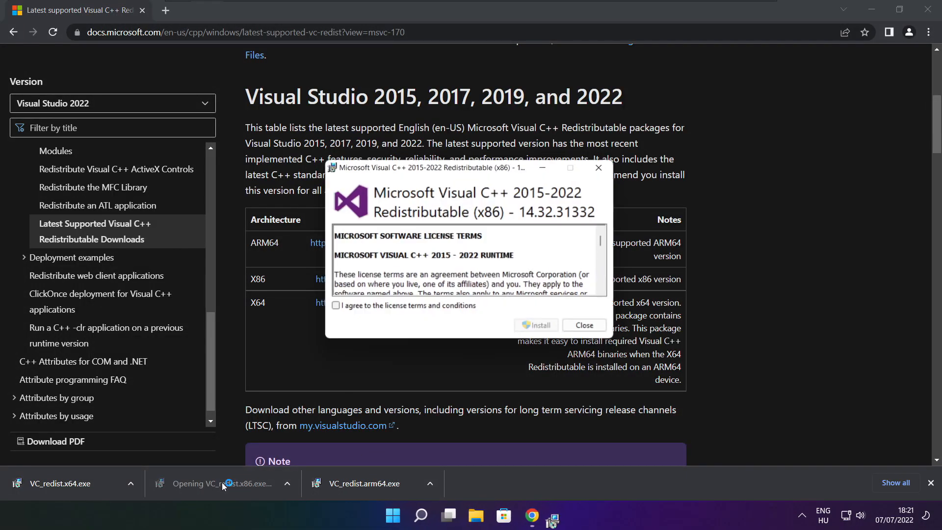
pyautogui.moveTo(606, 243); pyautogui.dragTo(607, 284)
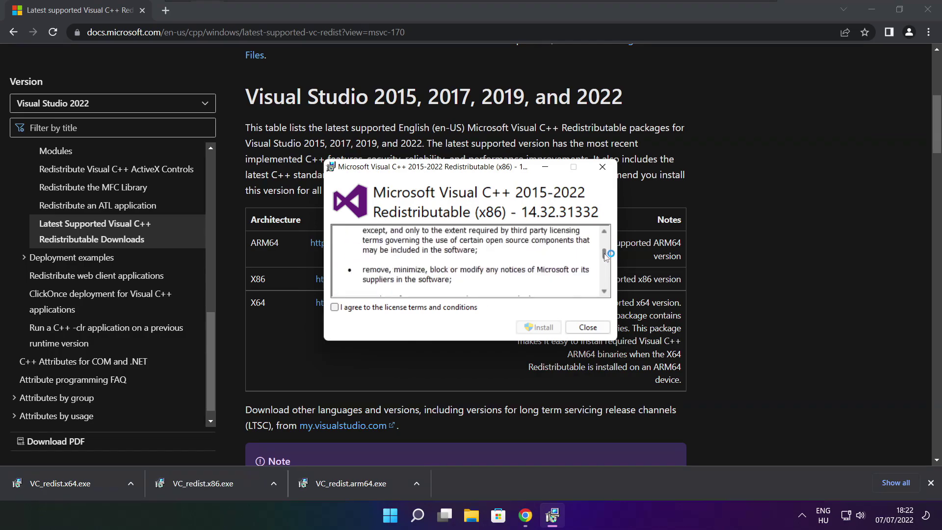
pyautogui.click(335, 306)
pyautogui.click(539, 328)
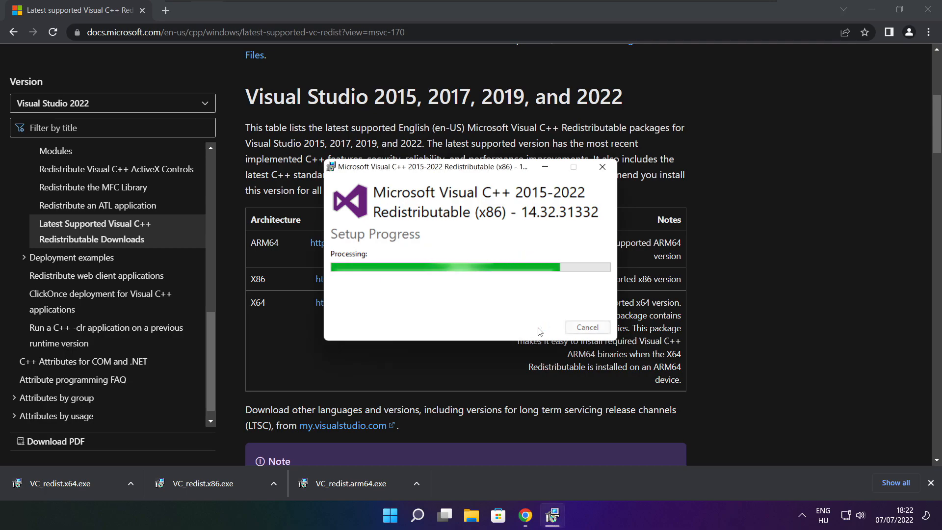
pyautogui.click(587, 327)
# Step: Run VC_redist.x64.exe, accept the license, install it, then close the setup and Chrome
pyautogui.click(74, 484)
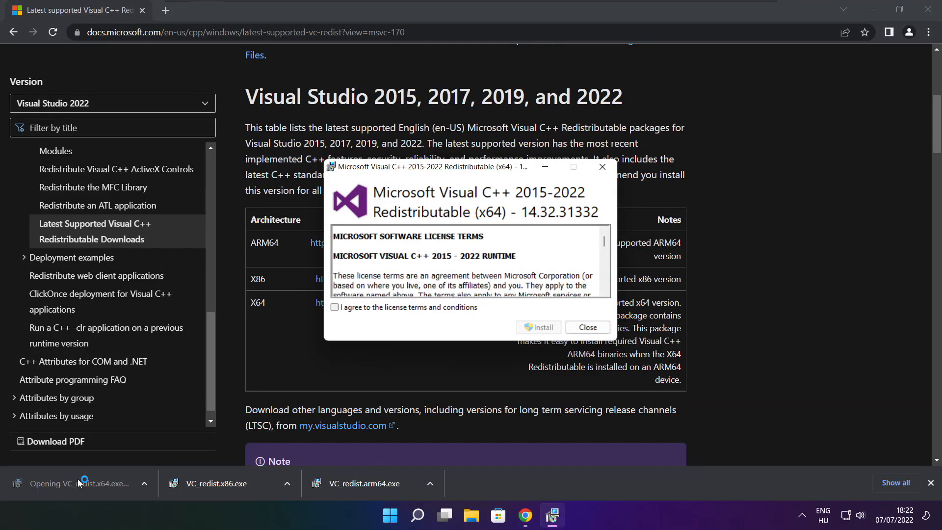
pyautogui.scroll(-5, 606, 256)
pyautogui.moveTo(606, 256); pyautogui.dragTo(605, 291)
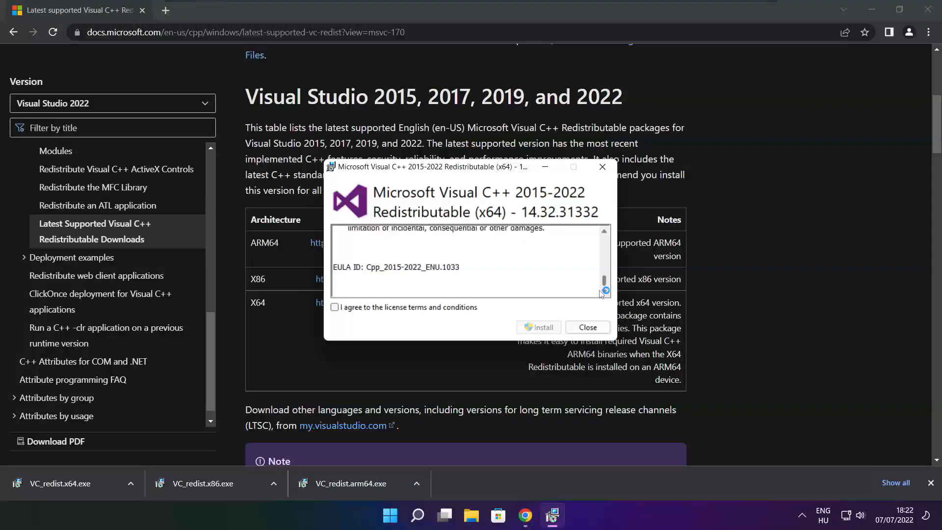
pyautogui.click(336, 308)
pyautogui.click(540, 328)
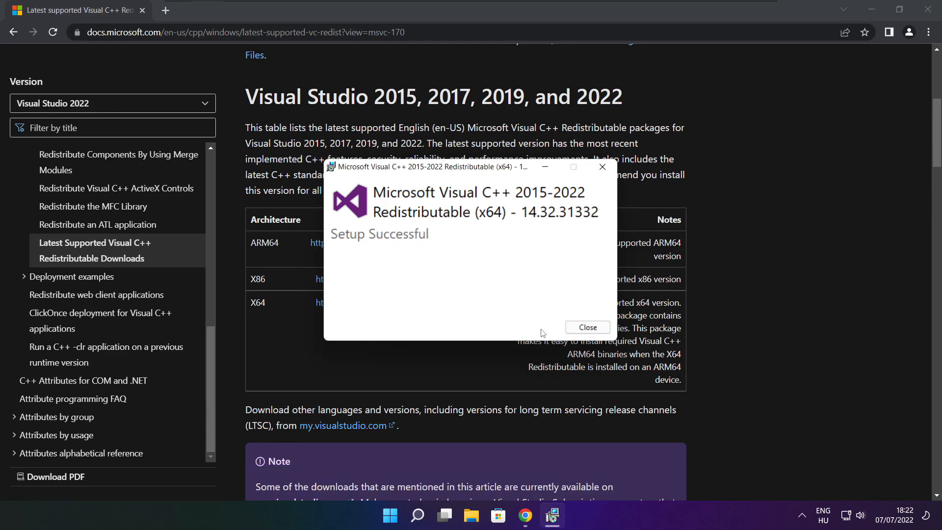
pyautogui.click(588, 327)
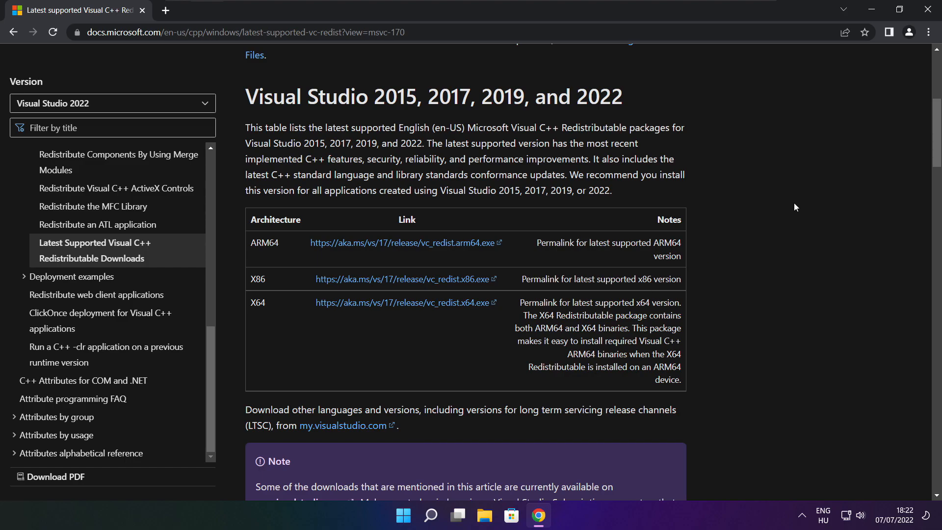
pyautogui.click(929, 12)
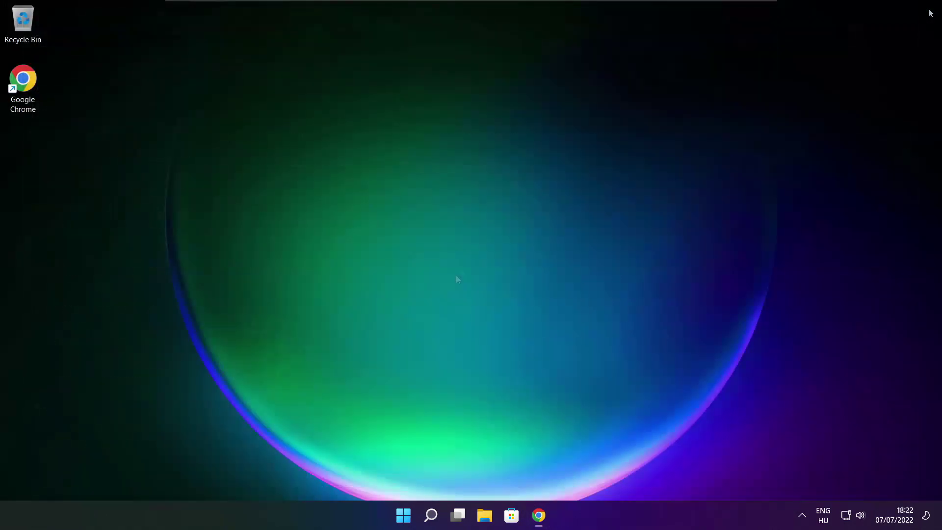
# Step: Launch Task Manager from the Start button's Win+X menu
pyautogui.rightClick(404, 518)
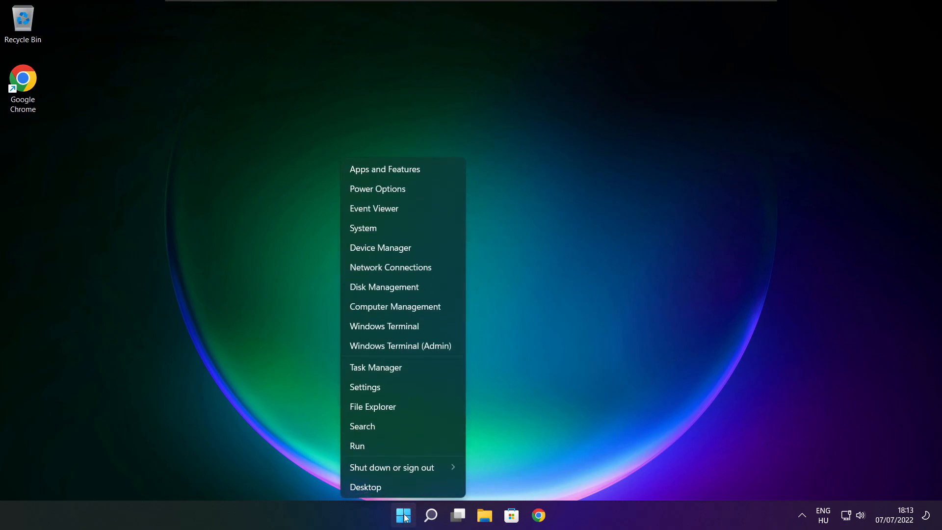
pyautogui.click(404, 366)
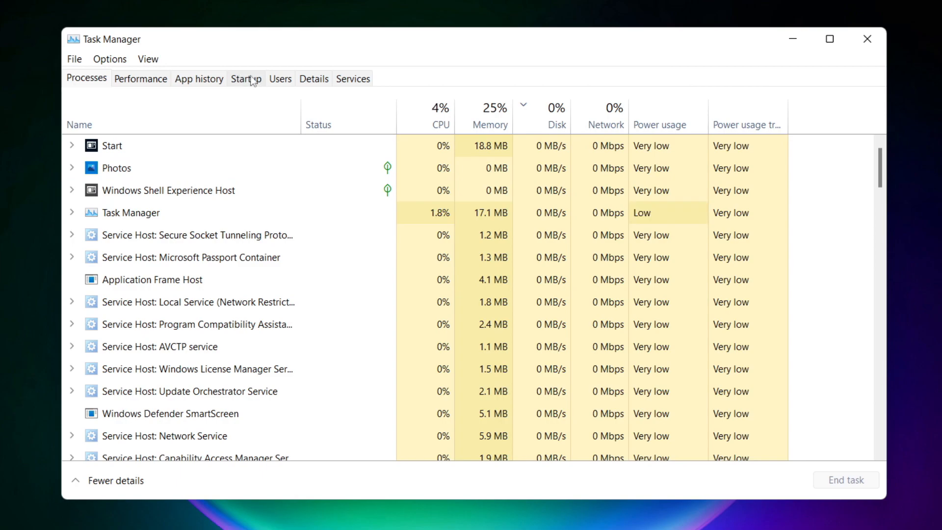
# Step: In Startup apps, disable Cortana and Microsoft Edge at startup
pyautogui.click(249, 83)
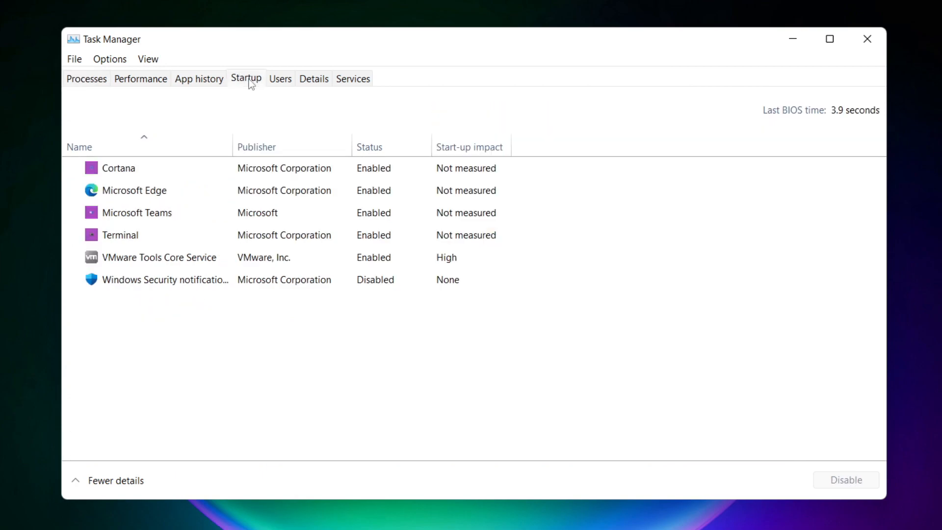
pyautogui.click(266, 175)
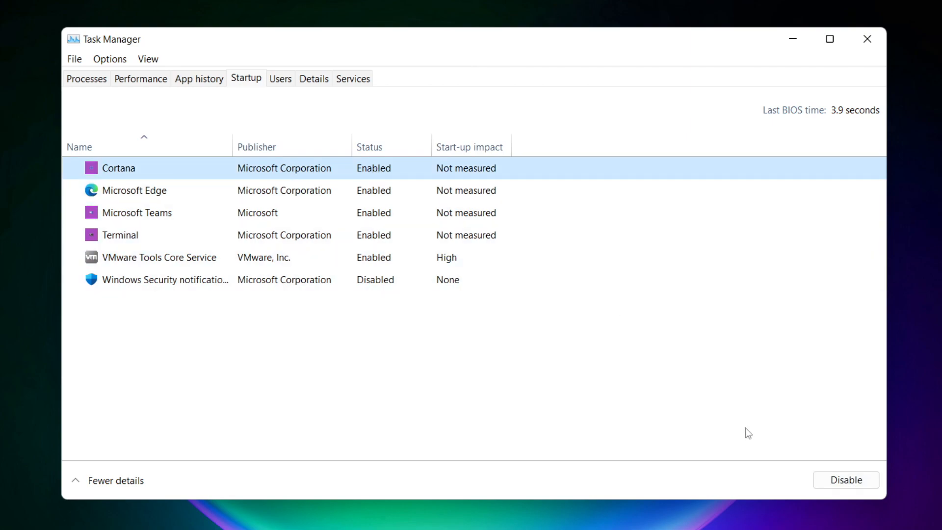
pyautogui.click(846, 483)
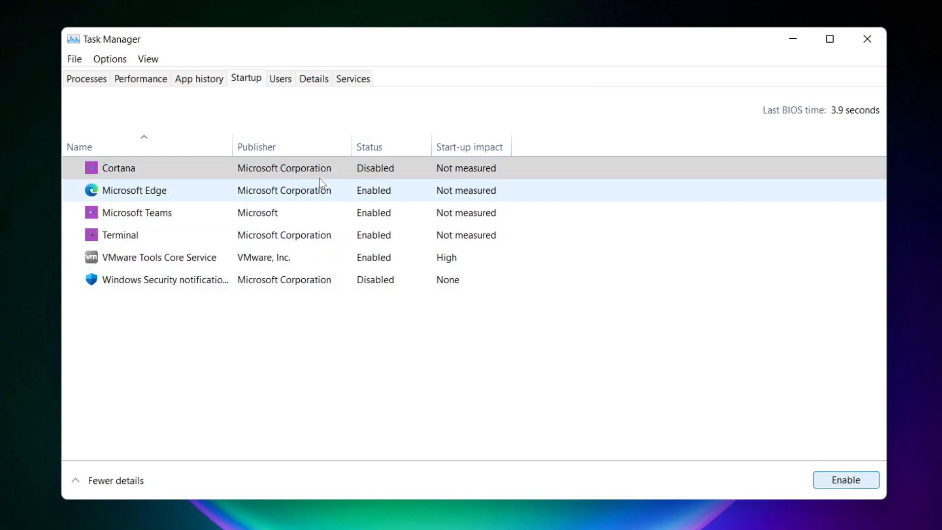
pyautogui.click(257, 198)
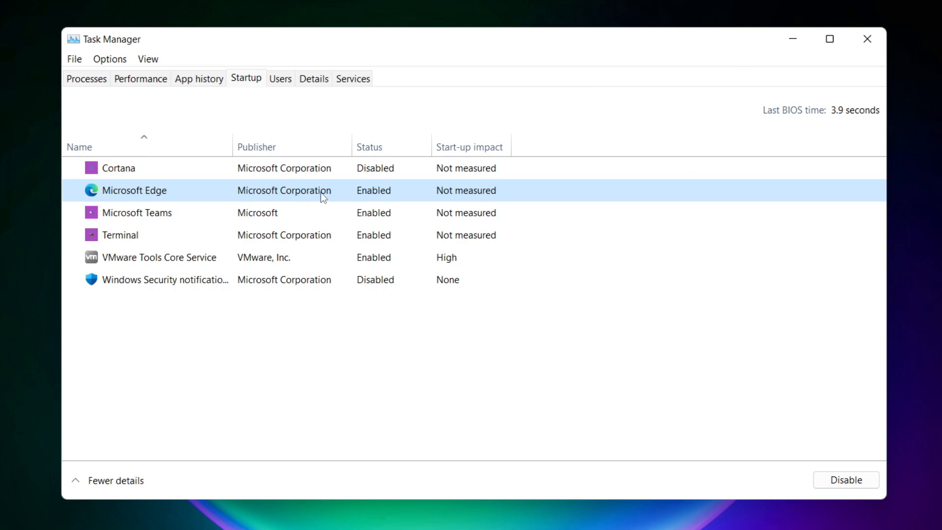
pyautogui.click(851, 485)
# Step: Disable Microsoft Teams and Terminal at startup, then close Task Manager
pyautogui.click(388, 213)
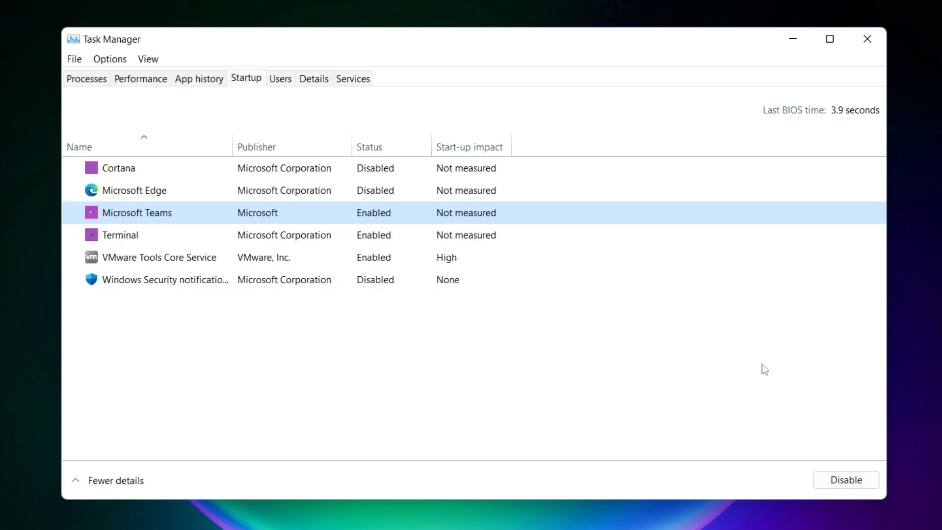
pyautogui.click(854, 482)
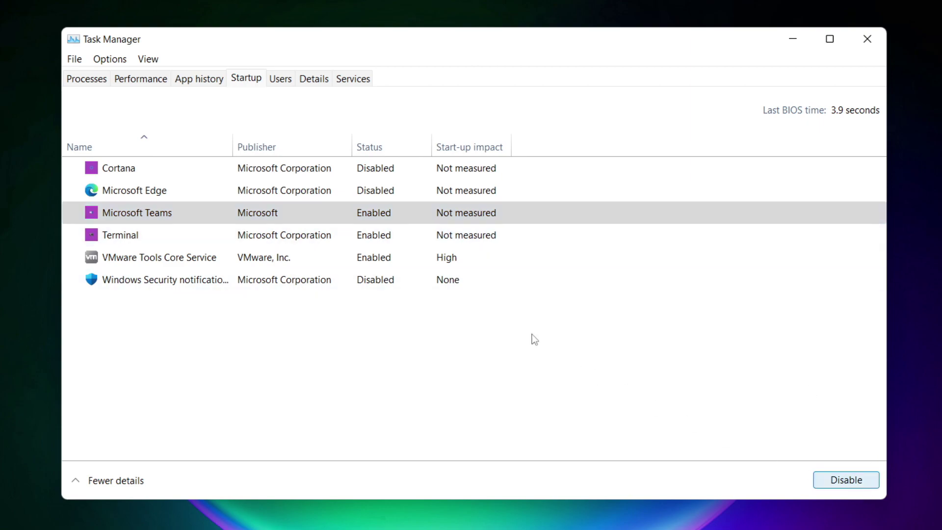
pyautogui.click(313, 239)
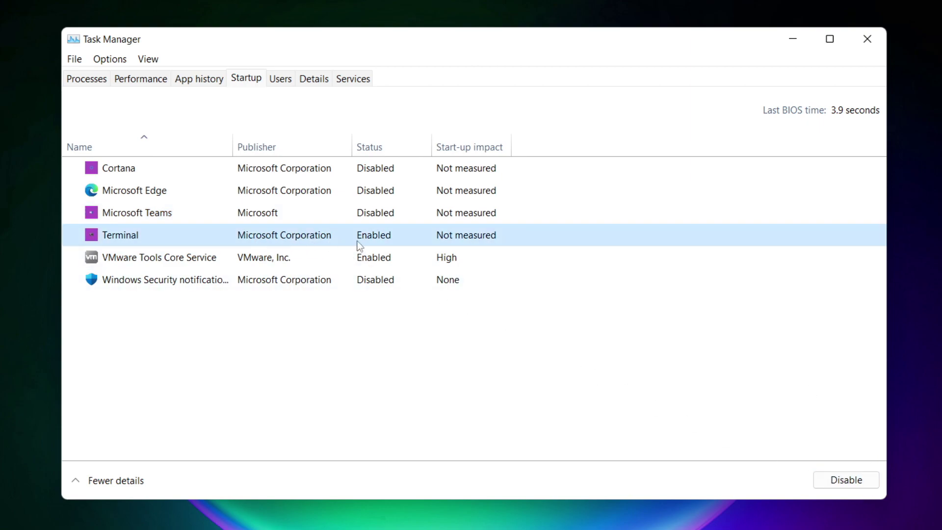
pyautogui.click(860, 484)
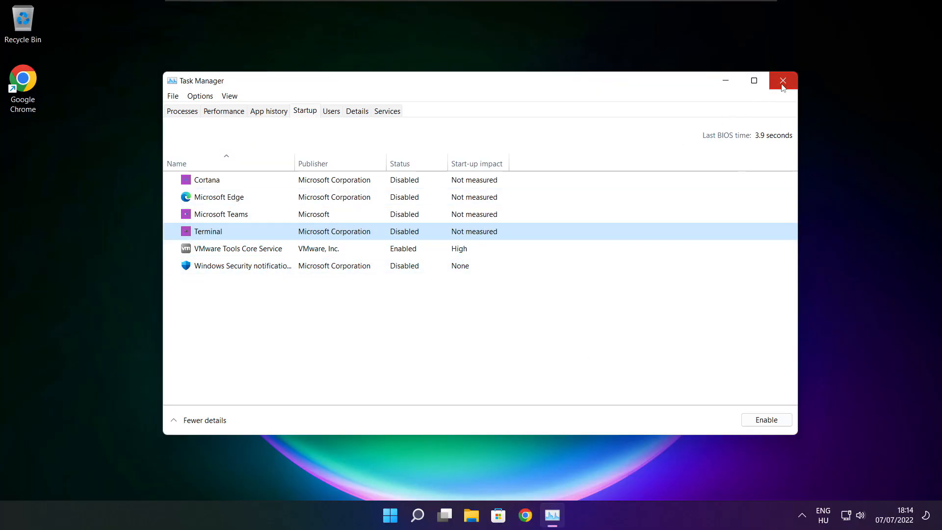
pyautogui.click(782, 82)
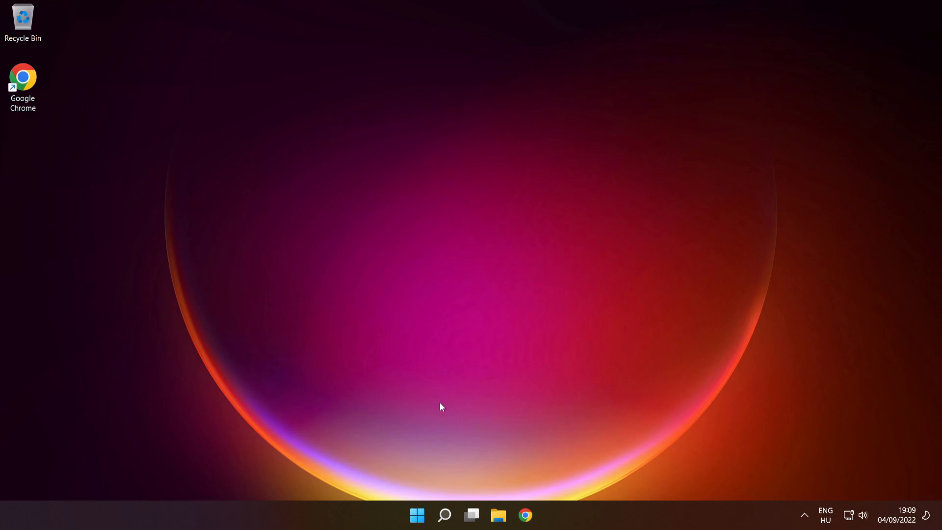
pyautogui.moveTo(417, 516)
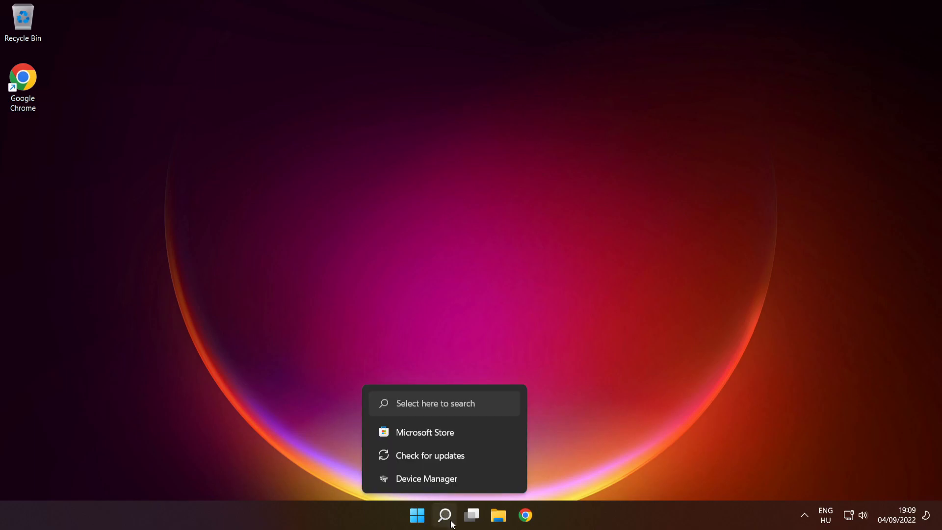
# Step: Search for cmd and run Command Prompt as administrator
pyautogui.click(446, 519)
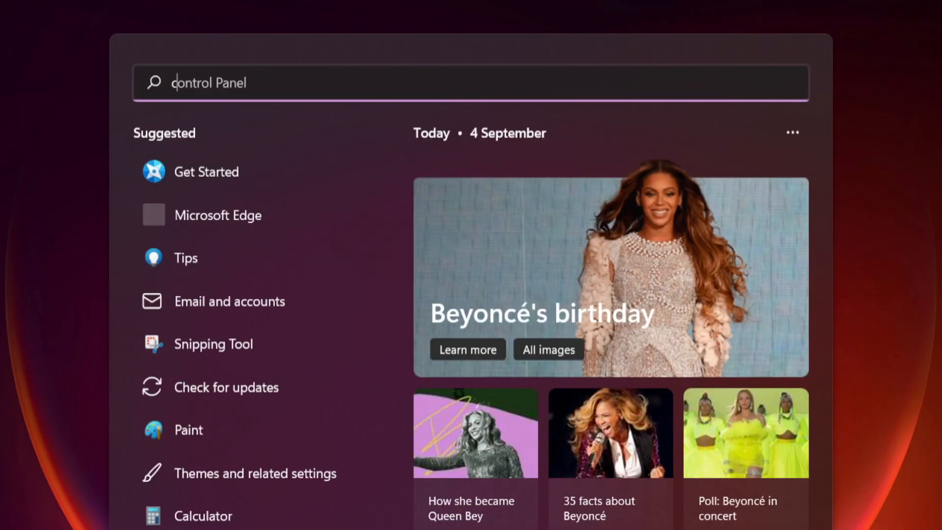
pyautogui.write('cmd')
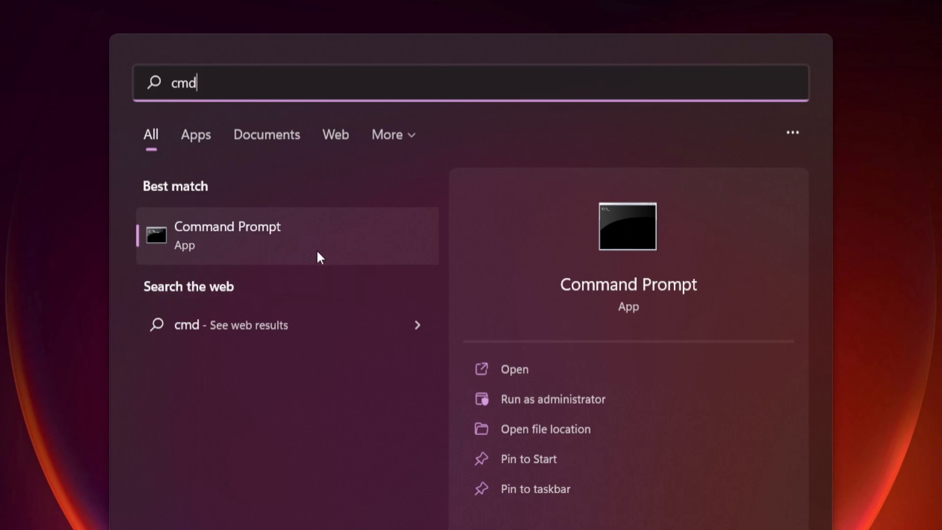
pyautogui.rightClick(346, 231)
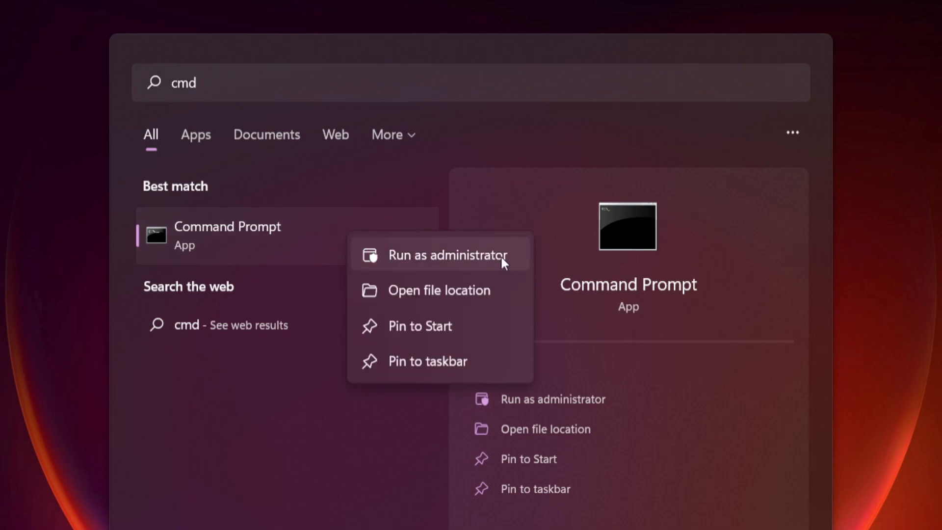
pyautogui.click(447, 255)
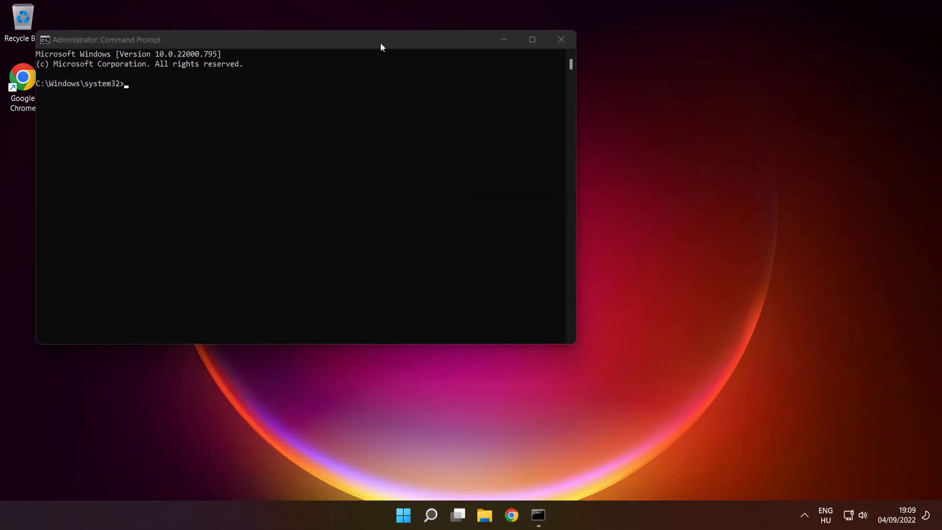
# Step: Centre the Command Prompt window and run sfc /scannow to repair system files
pyautogui.moveTo(378, 41); pyautogui.dragTo(543, 117)
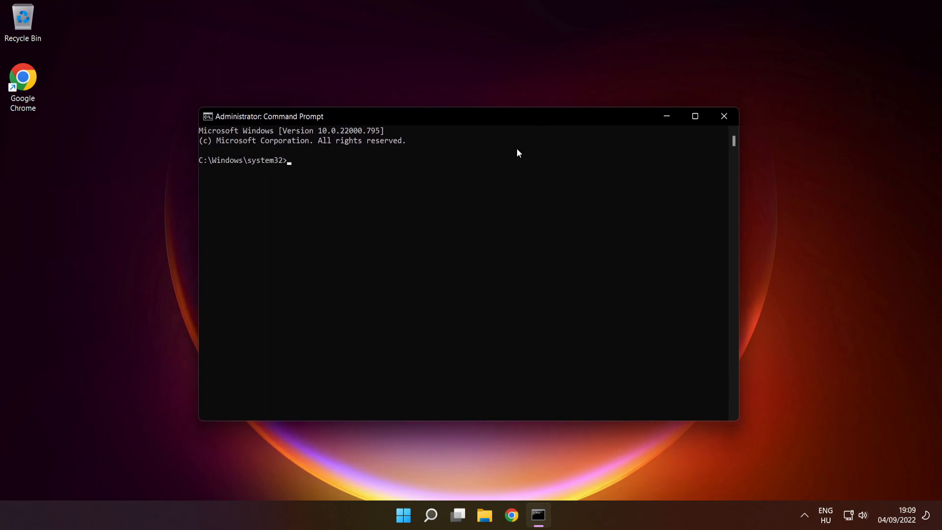
pyautogui.write('sfc /scannow')
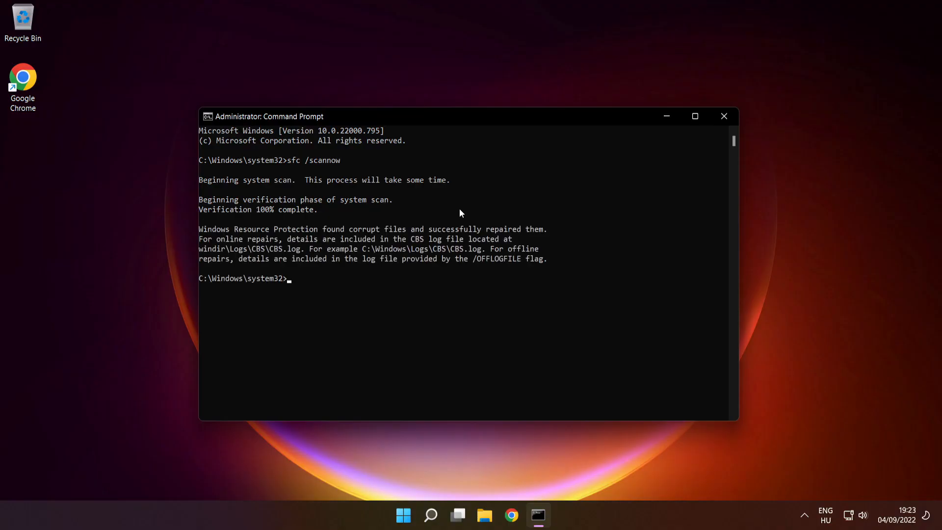
# Step: Close Command Prompt and show the Start menu's Sleep, Shut down and Restart options
pyautogui.click(726, 118)
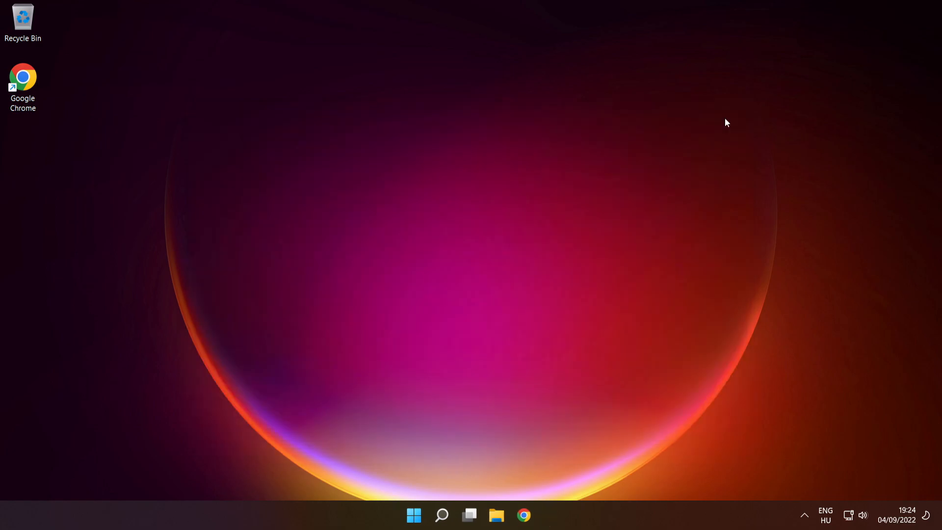
pyautogui.click(417, 516)
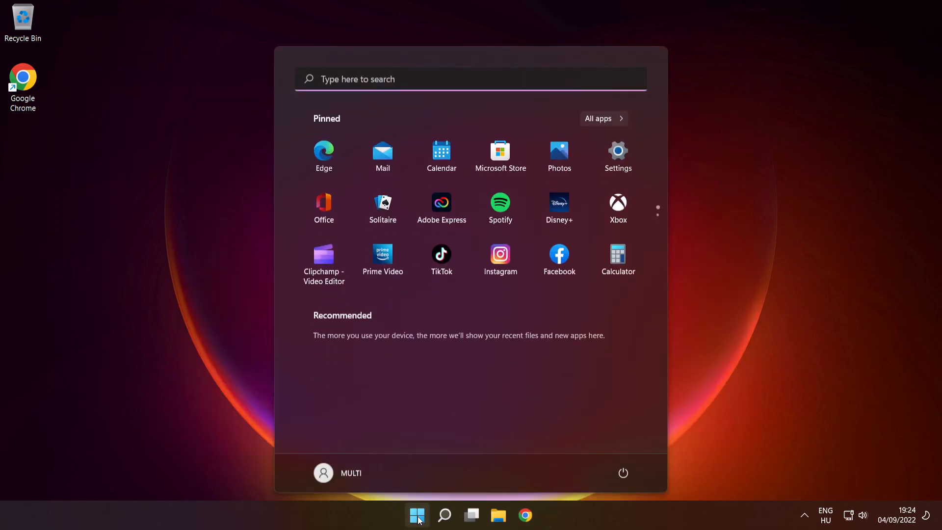
pyautogui.click(624, 473)
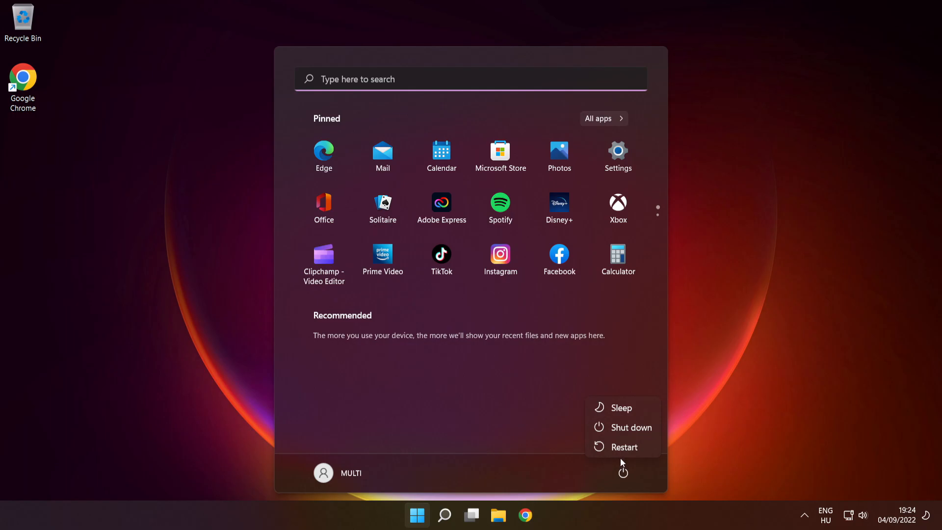